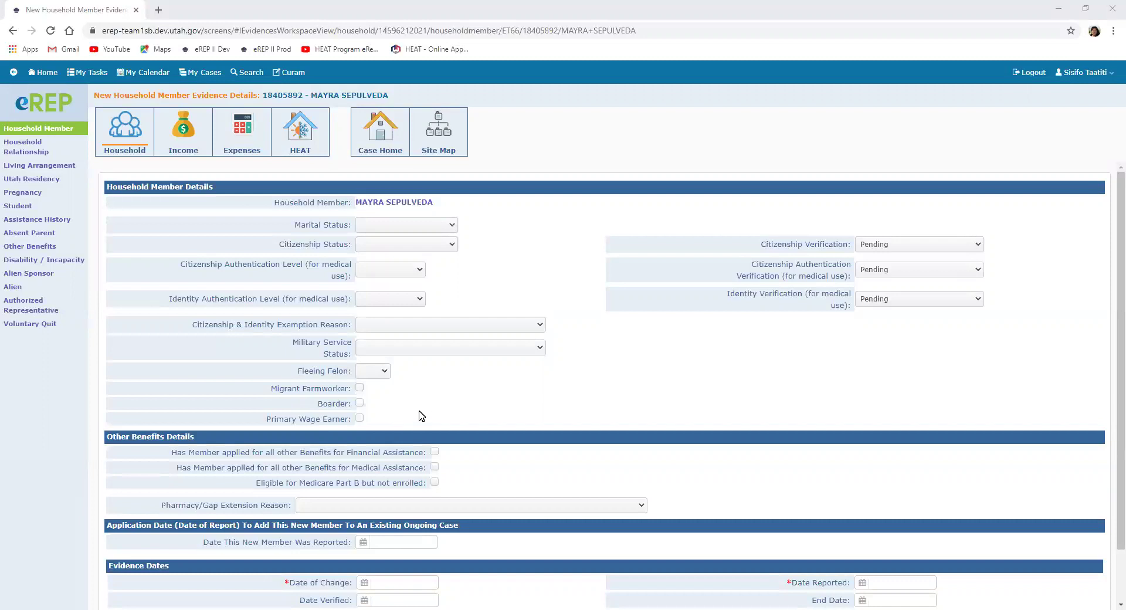
Step: Record the member as Never Married and Not a U.S. Citizen, with change and reported dates 09/29/2020, and save
left_click(452, 226)
left_click(416, 338)
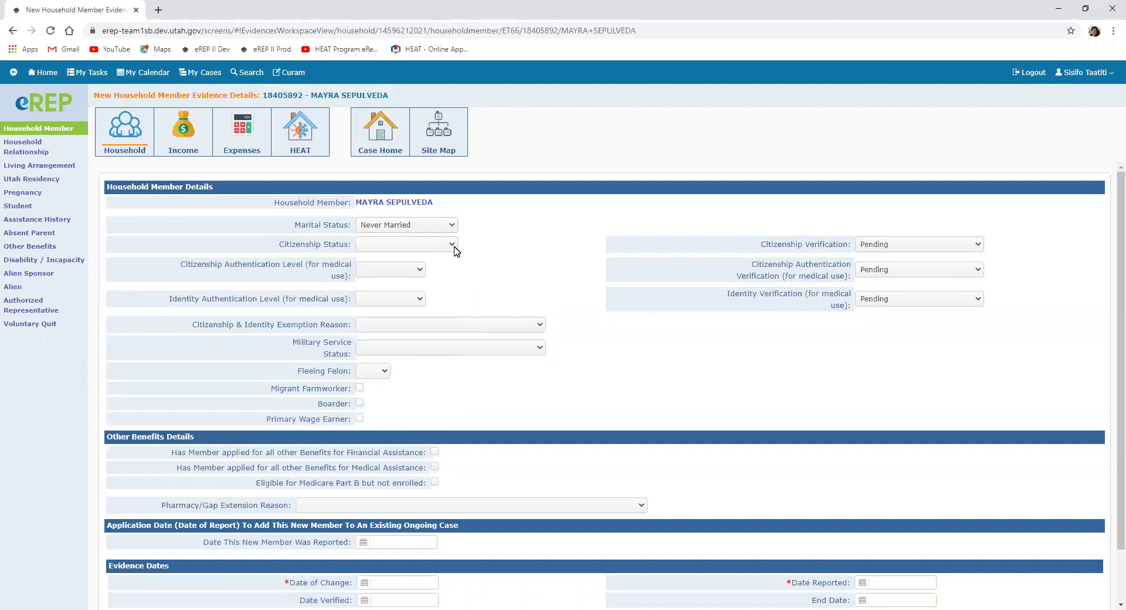
left_click(453, 244)
left_click(419, 285)
scroll(545, 429, "down", 1)
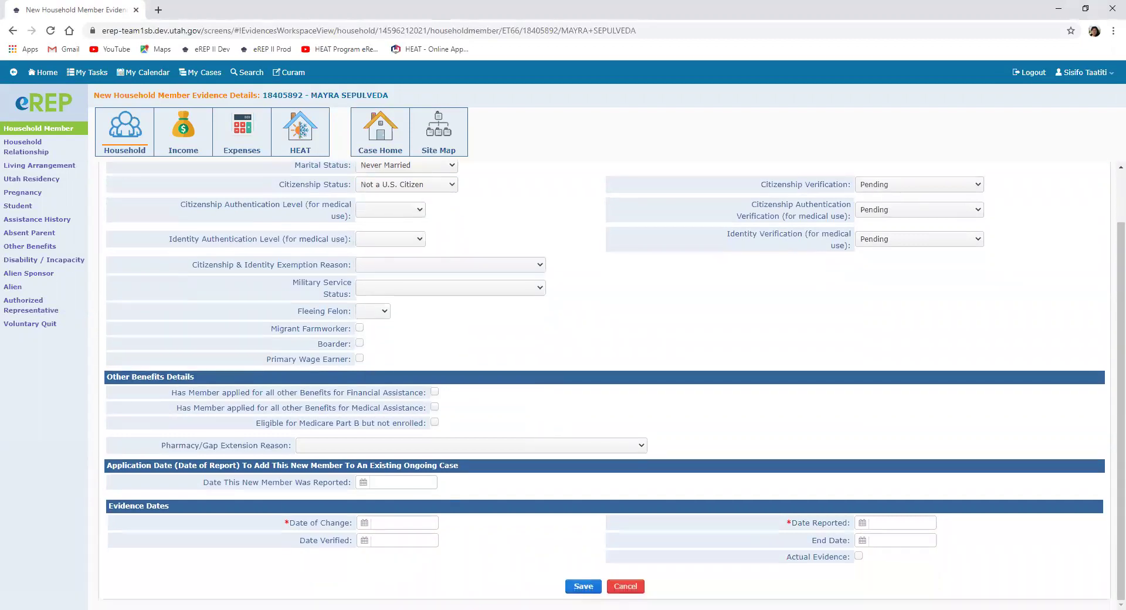
left_click(364, 523)
left_click(286, 574)
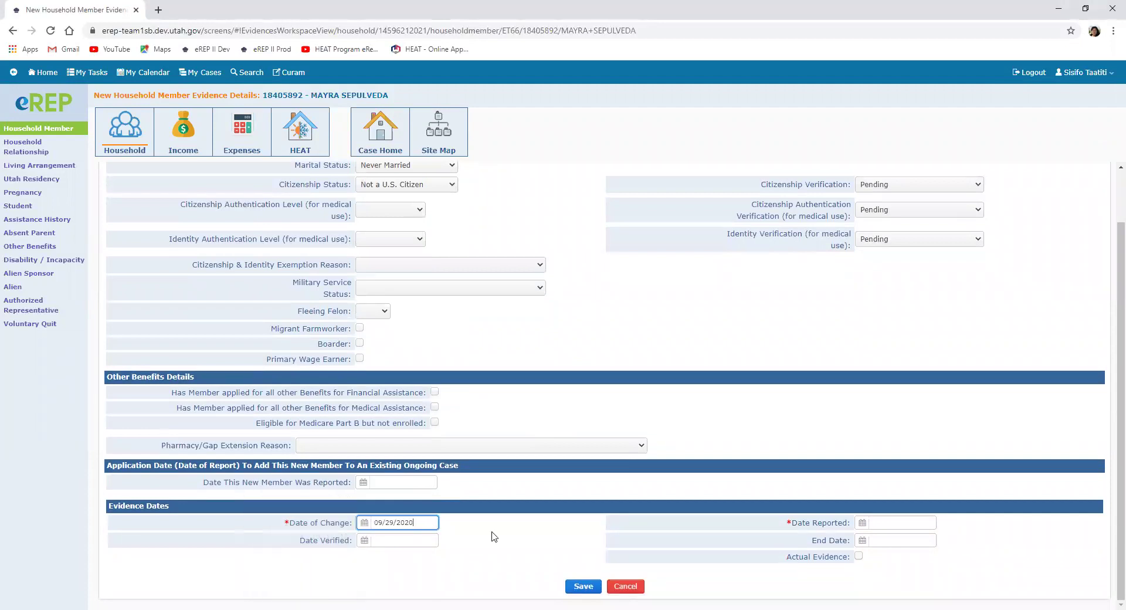
left_click(863, 523)
left_click(786, 575)
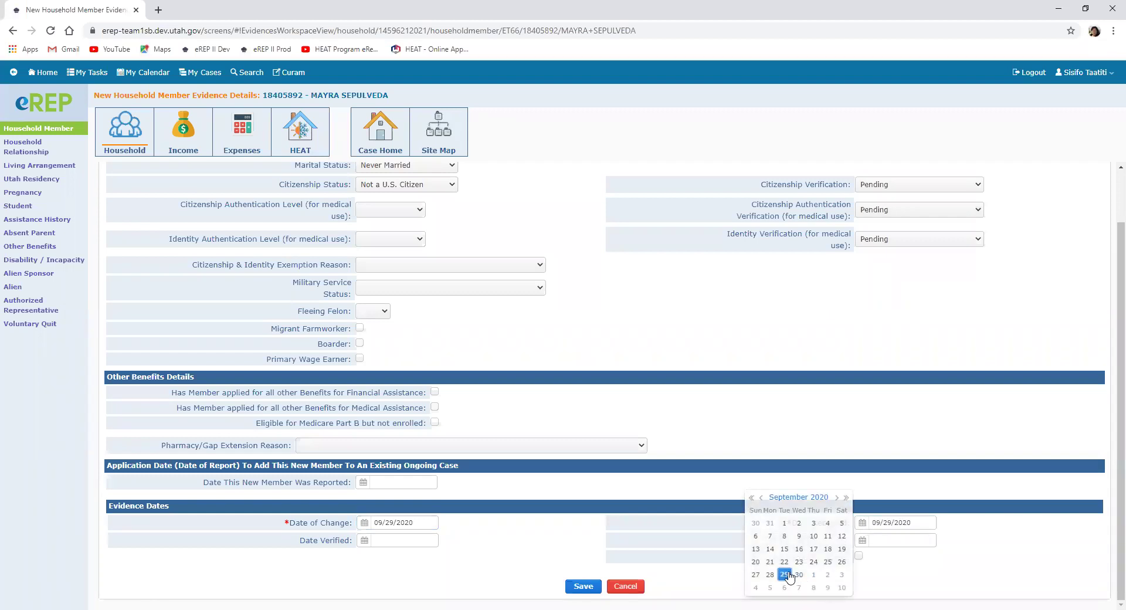
left_click(576, 587)
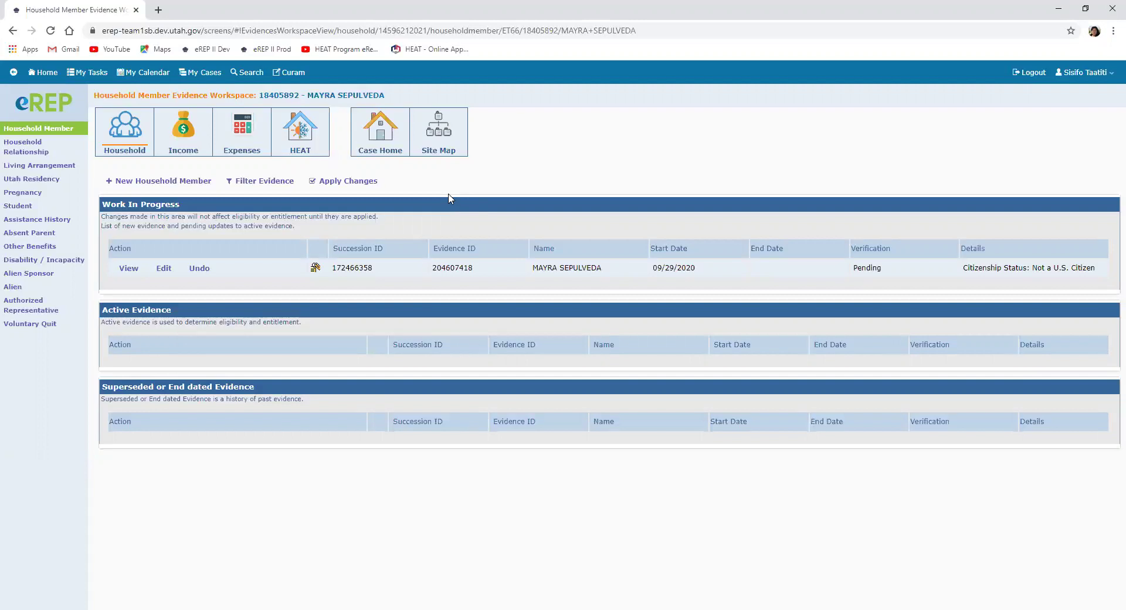
Step: Go to Case Home, step back to the evidence workspace, then return to Case Home
left_click(373, 129)
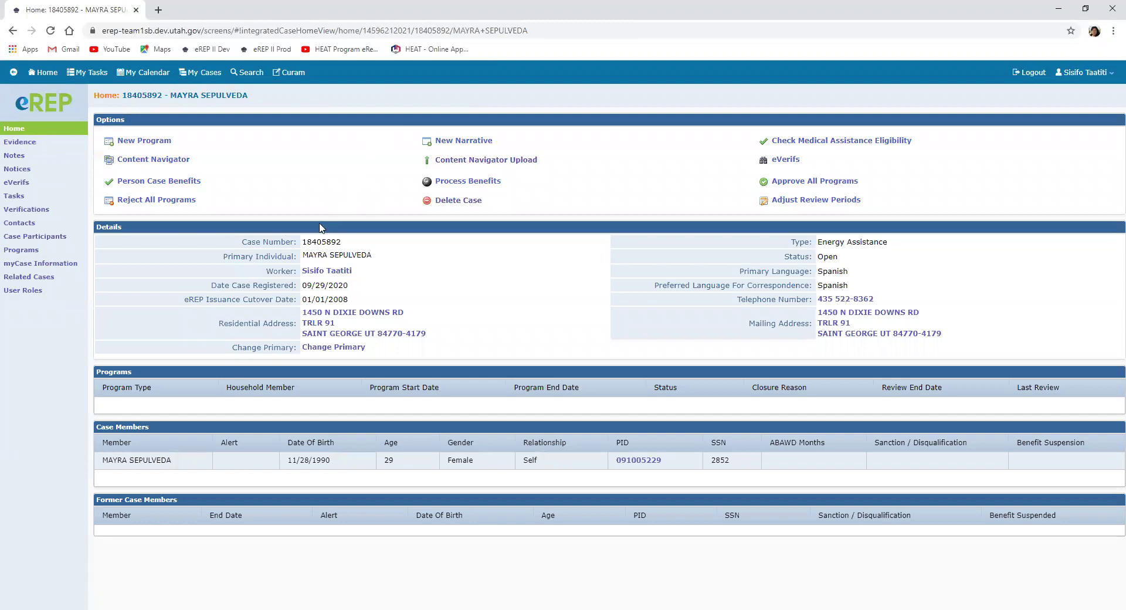
left_click(13, 30)
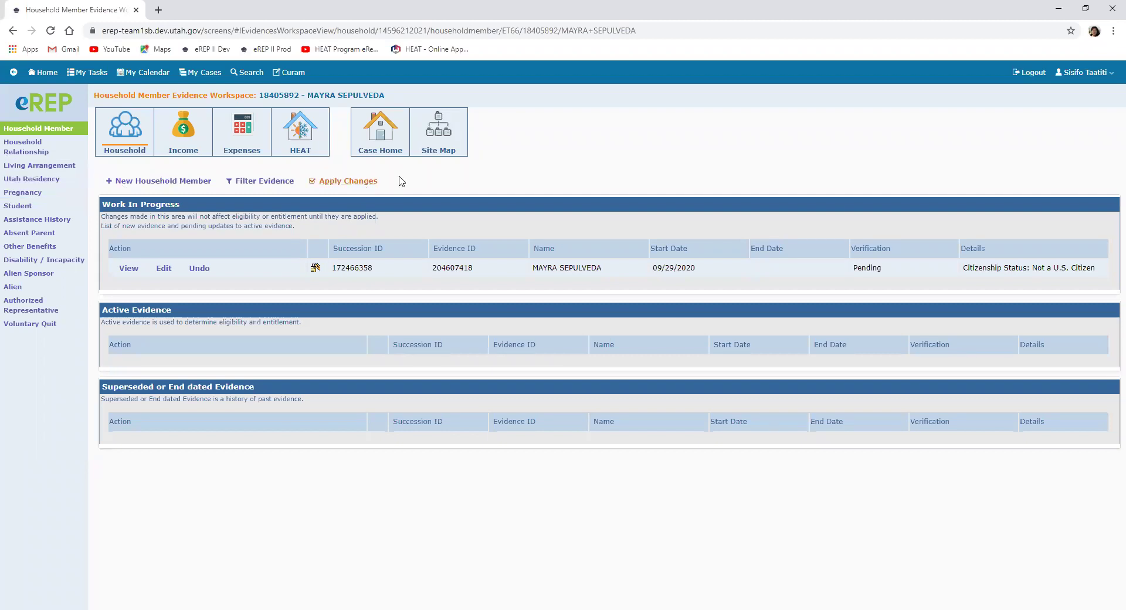
left_click(379, 141)
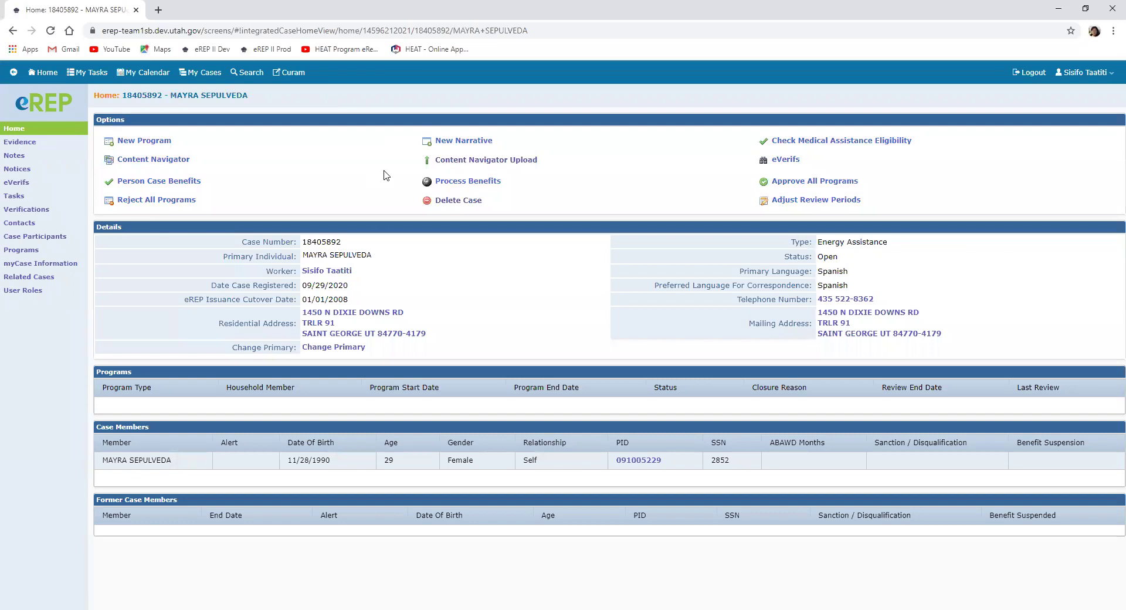
Step: Create a Heat program with application date 09/29/2020 and view the case's eVerif history
left_click(148, 143)
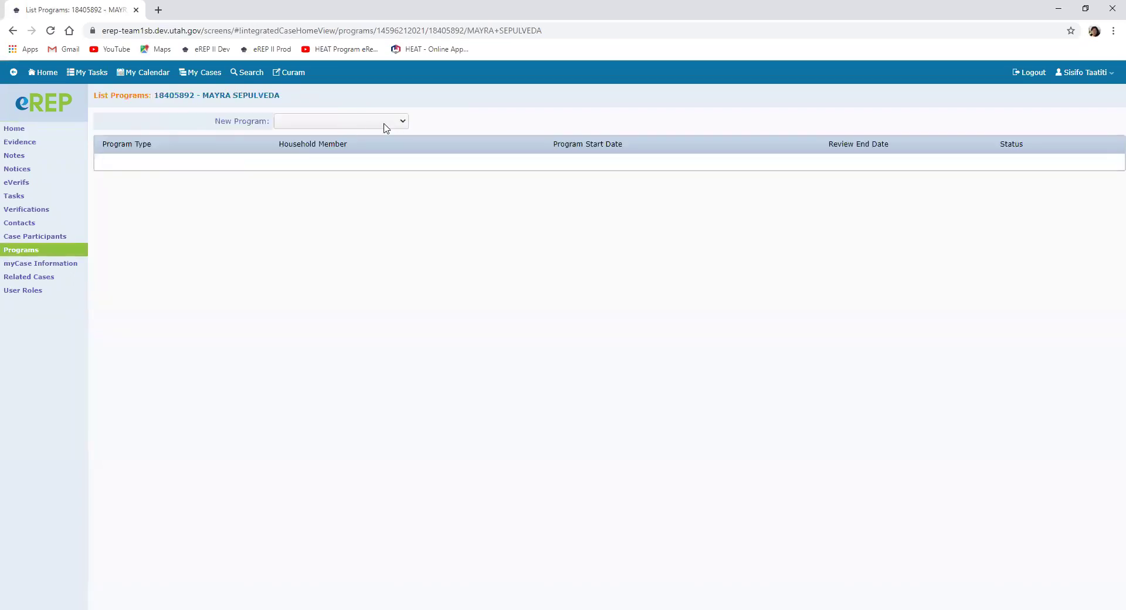
left_click(402, 122)
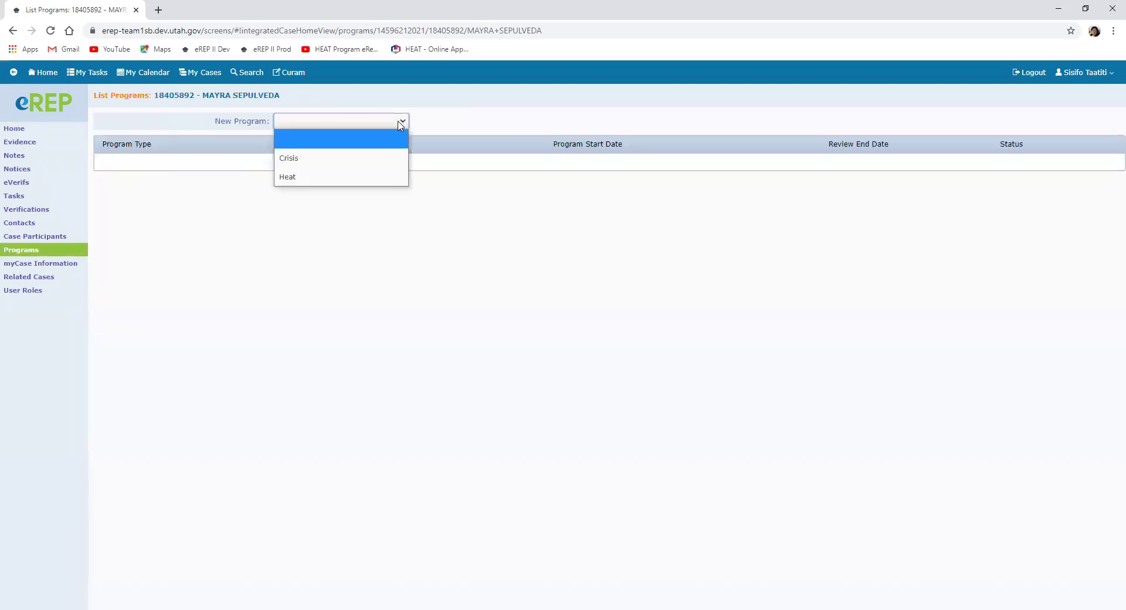
left_click(317, 176)
left_click(360, 161)
left_click(392, 253)
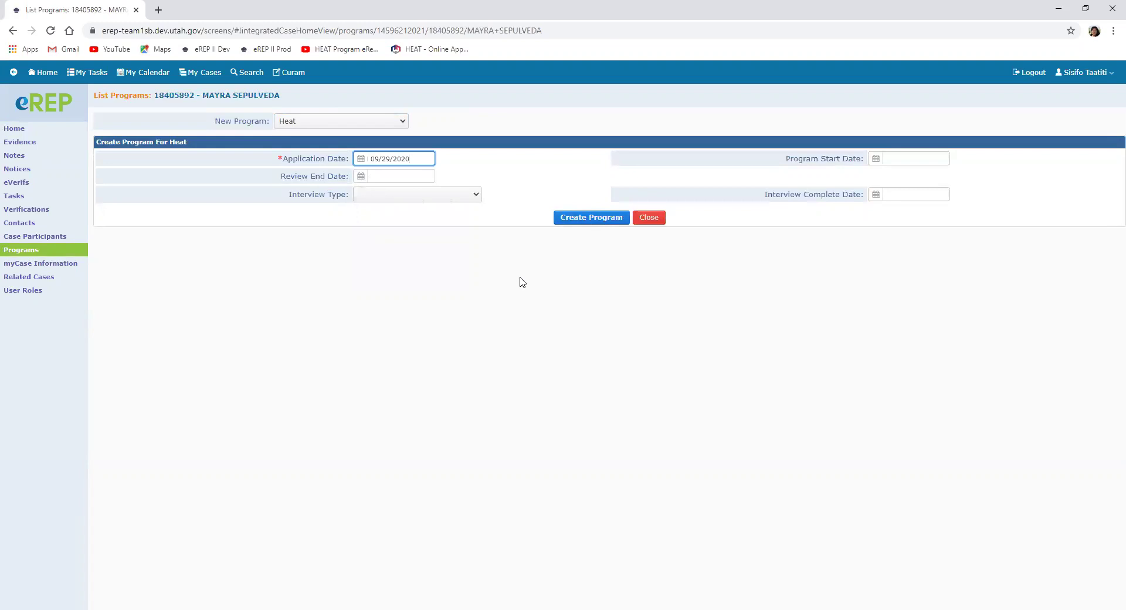
left_click(593, 220)
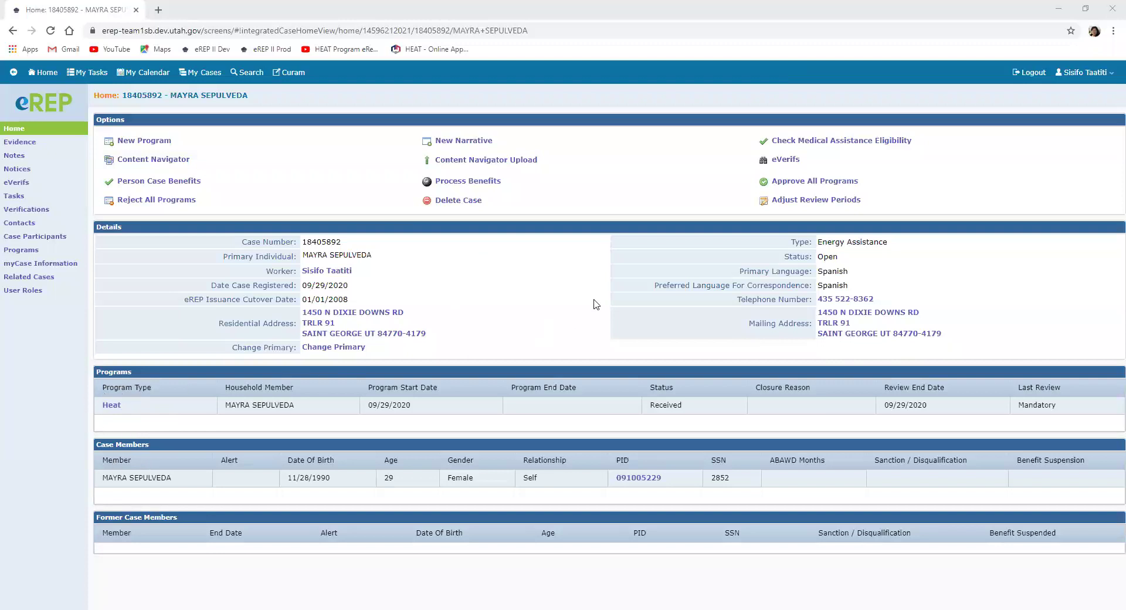
left_click(786, 162)
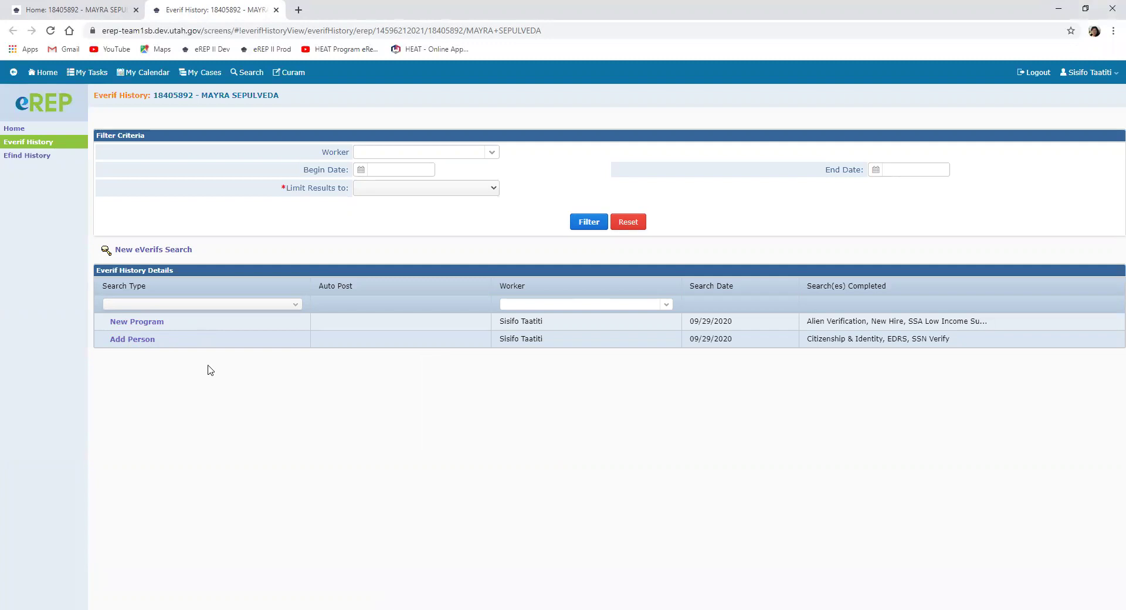
Step: Open the New Program entry's verification searches in eVerif History
left_click(154, 324)
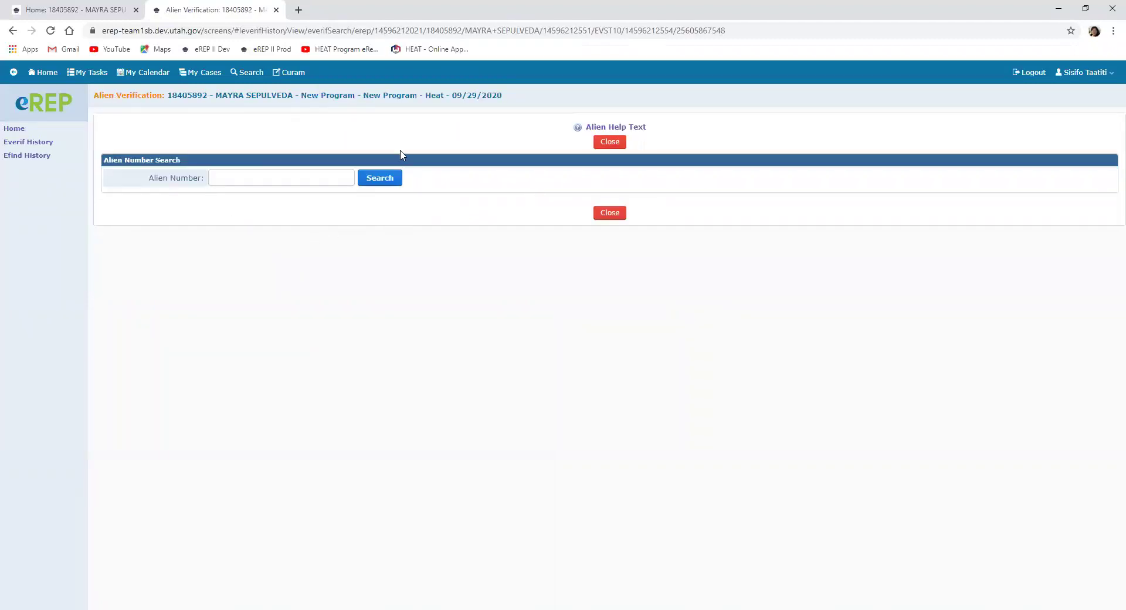
Step: Search the client's alien number in Alien Verification, then go back to the case home tab
left_click(219, 178)
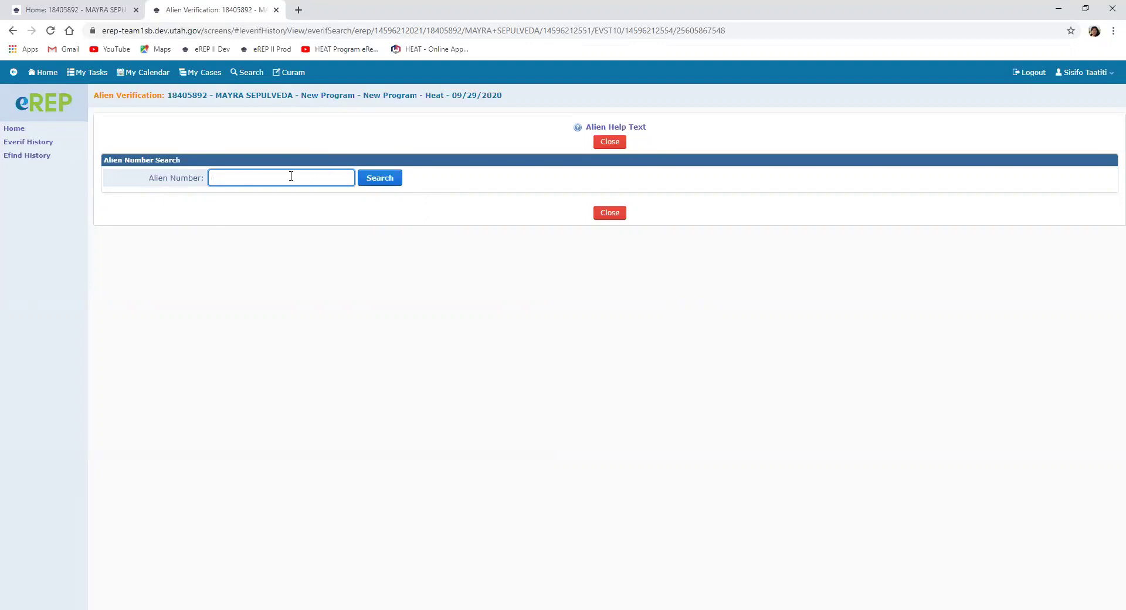
left_click(368, 180)
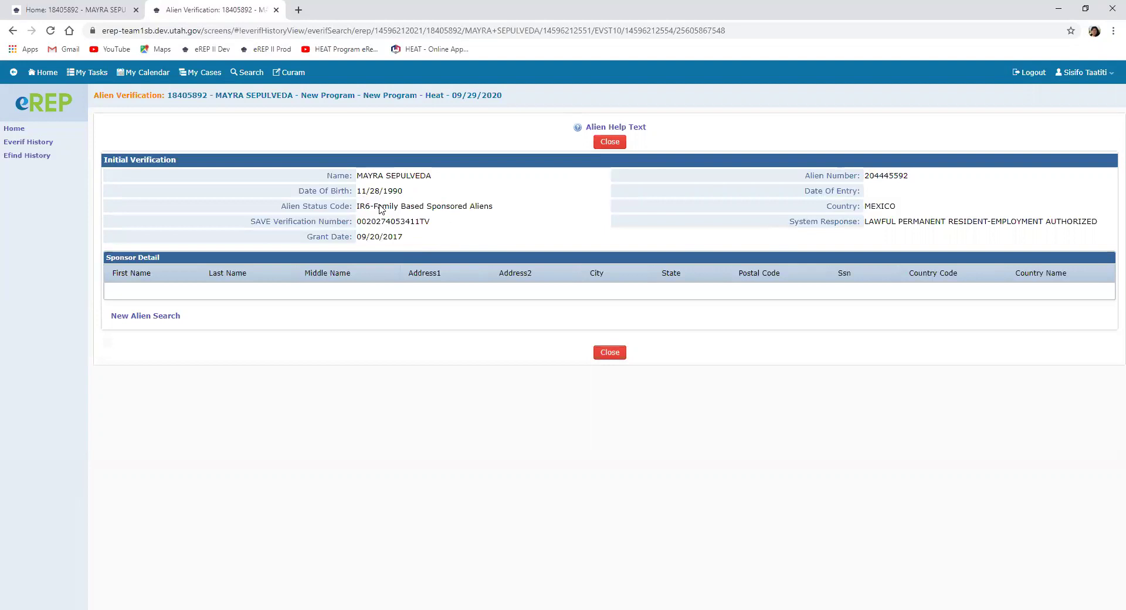
left_click(71, 11)
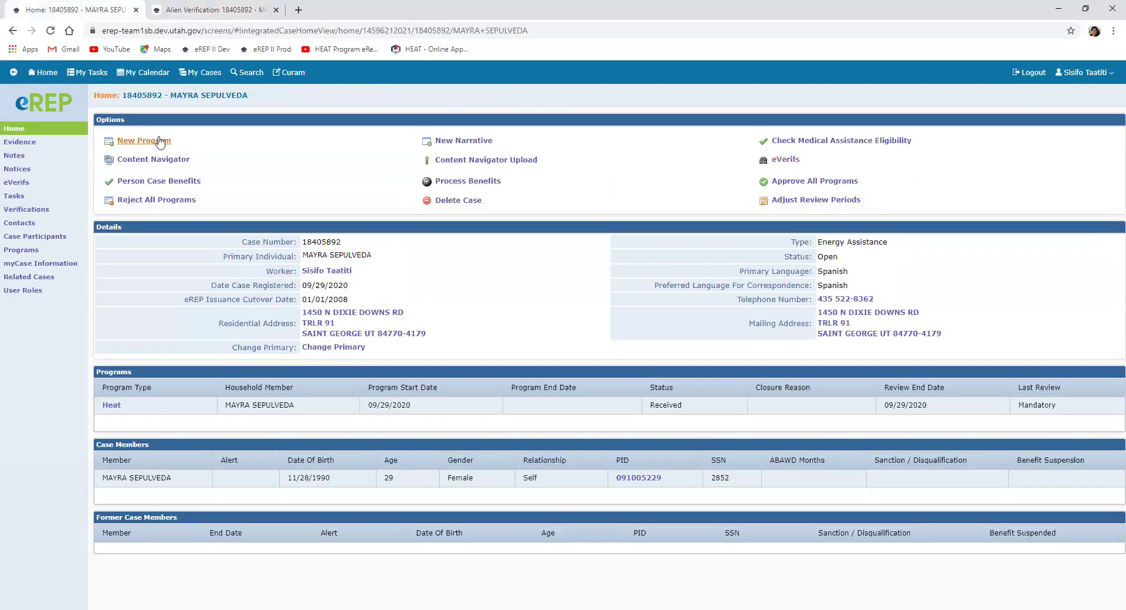
Step: Create a new Alien evidence record from Evidence and assign it to the household member
left_click(44, 145)
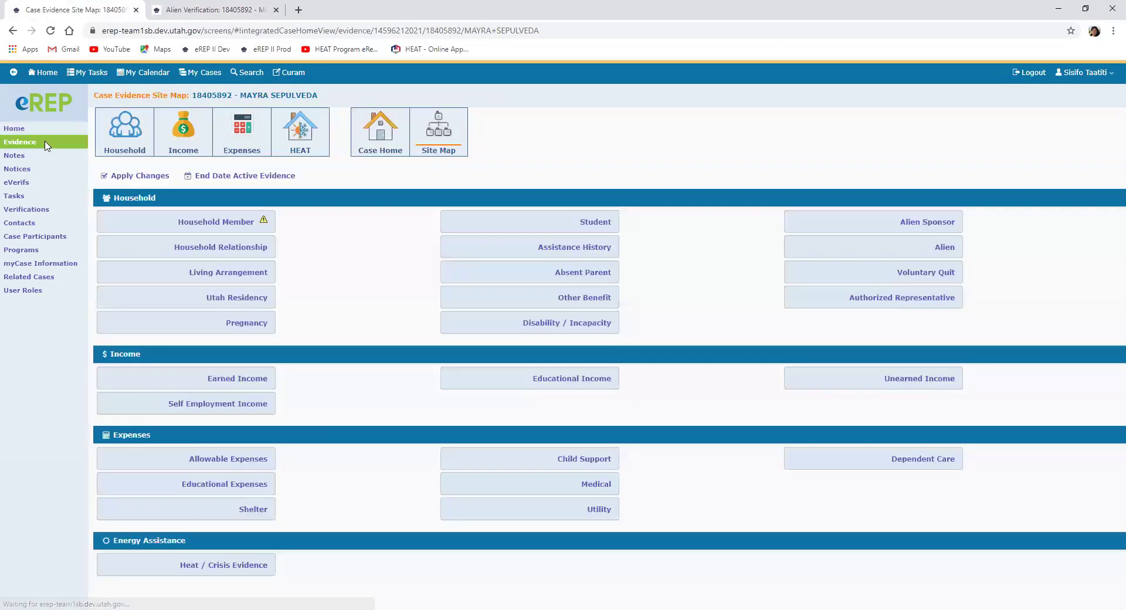
left_click(936, 247)
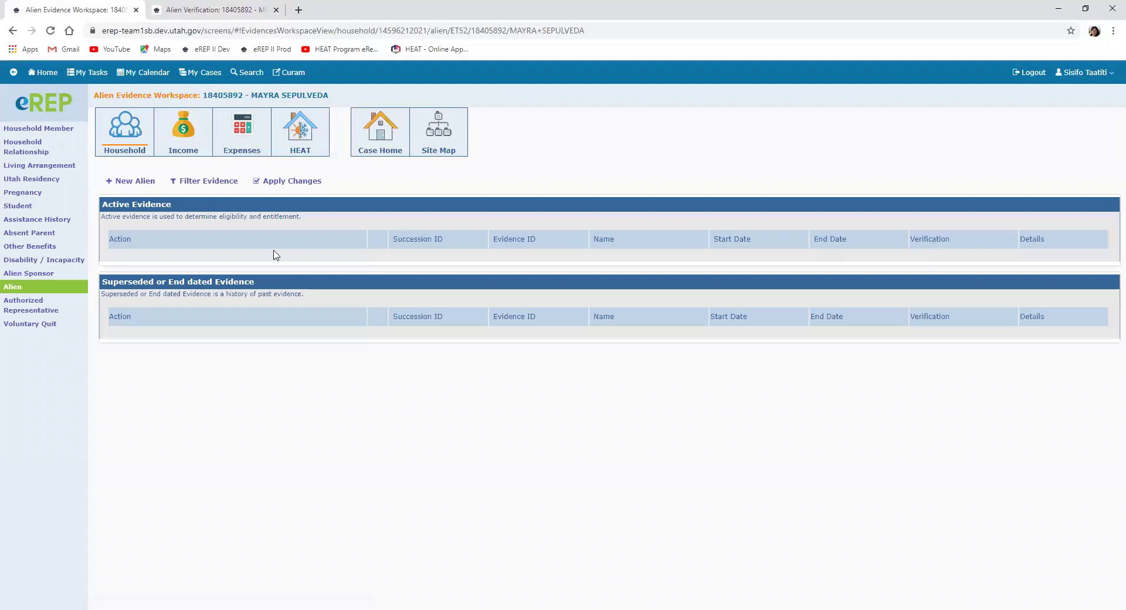
left_click(128, 182)
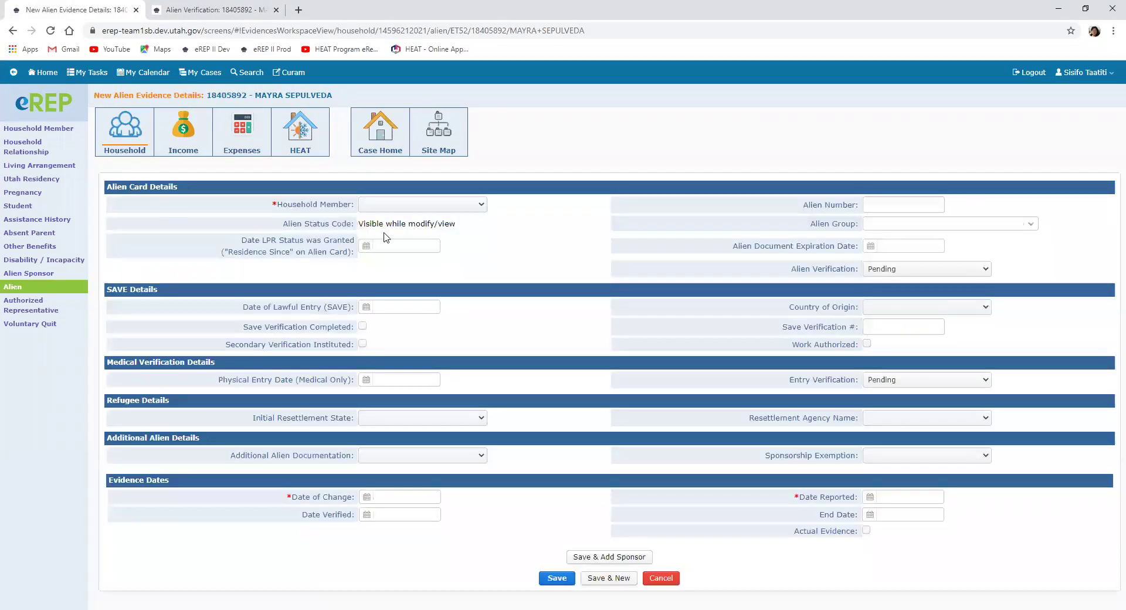
left_click(482, 208)
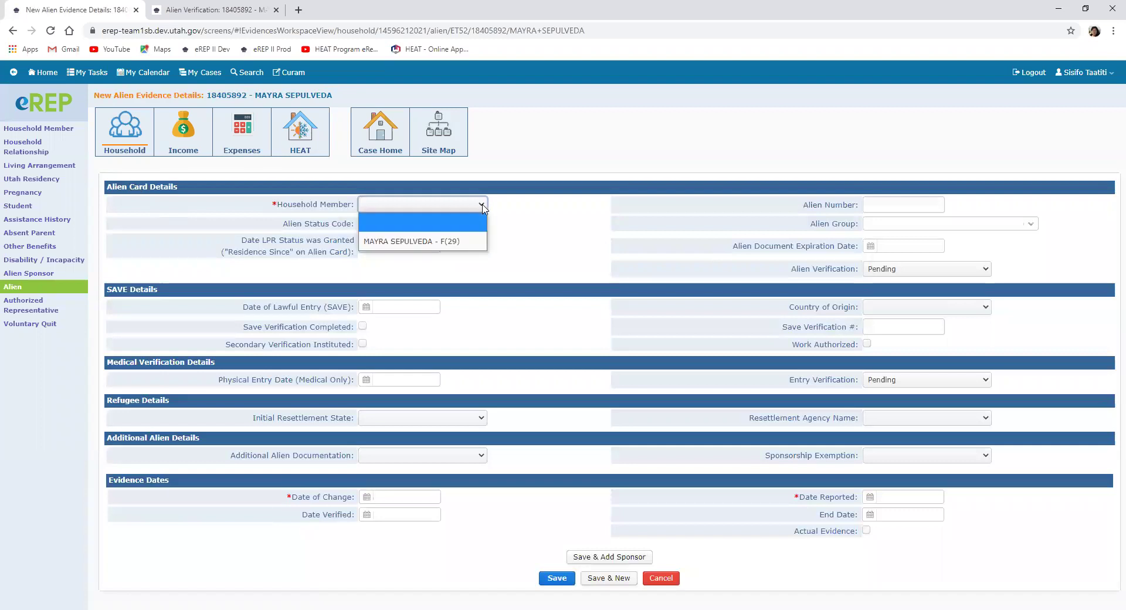
left_click(451, 248)
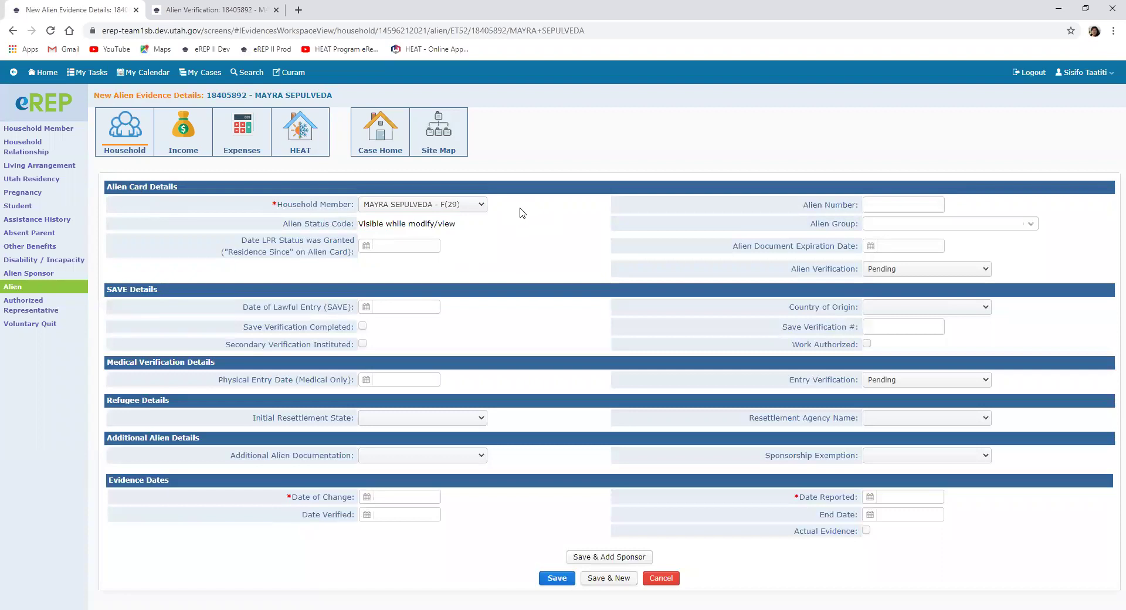
left_click(481, 205)
left_click(486, 206)
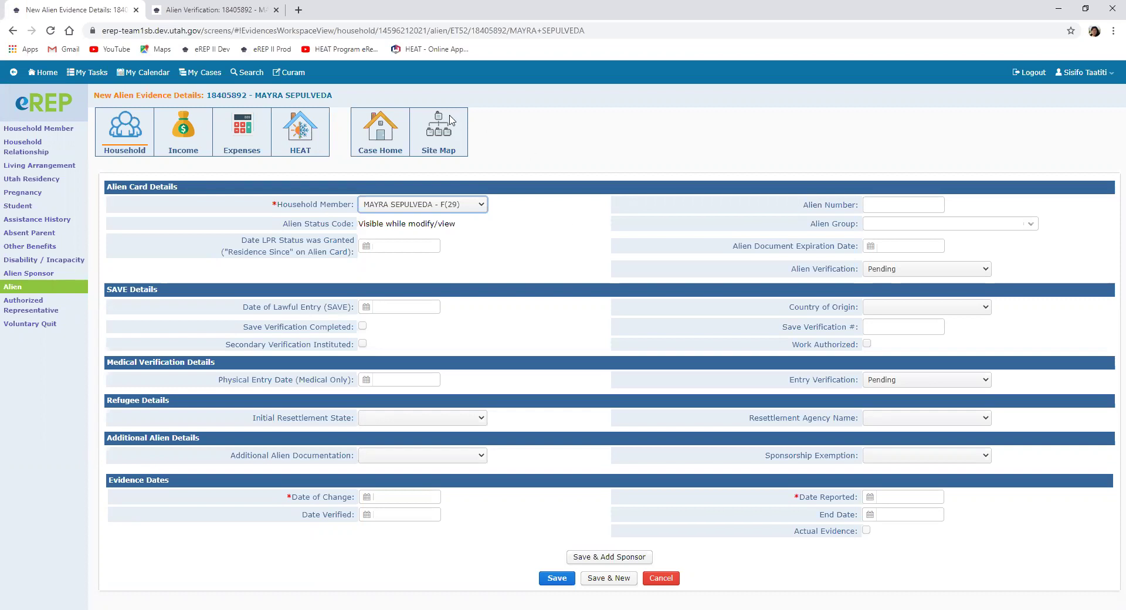
Step: Copy the verified alien number from the verification tab into the form's Alien Number field
left_click(207, 13)
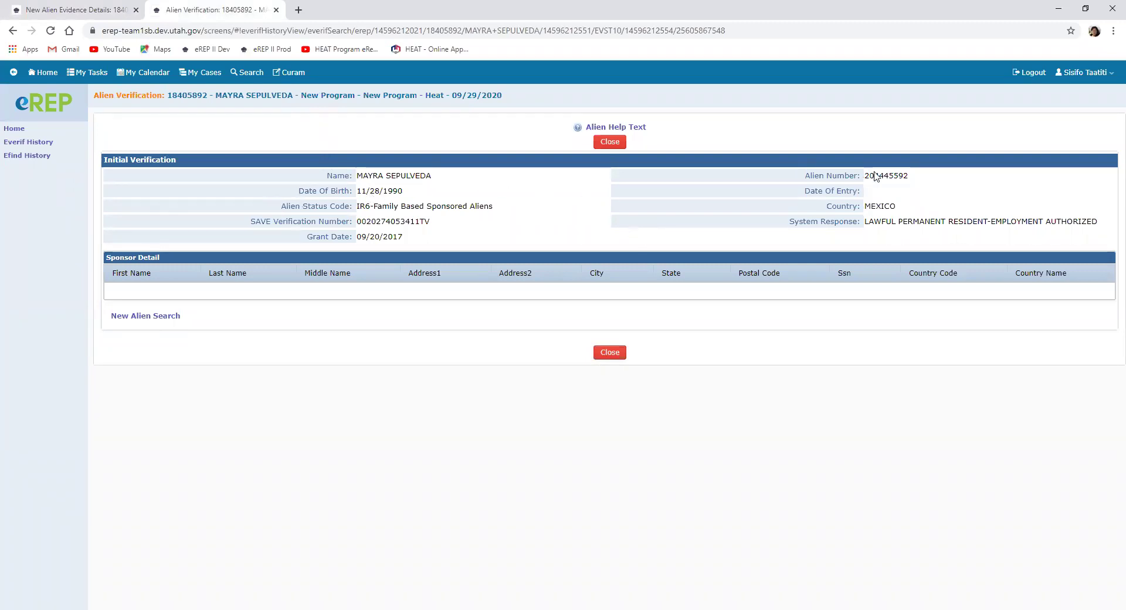
left_click_drag(913, 177, 855, 176)
key("ctrl+c")
key("ctrl+shift+Tab")
left_click(912, 204)
key("ctrl+v")
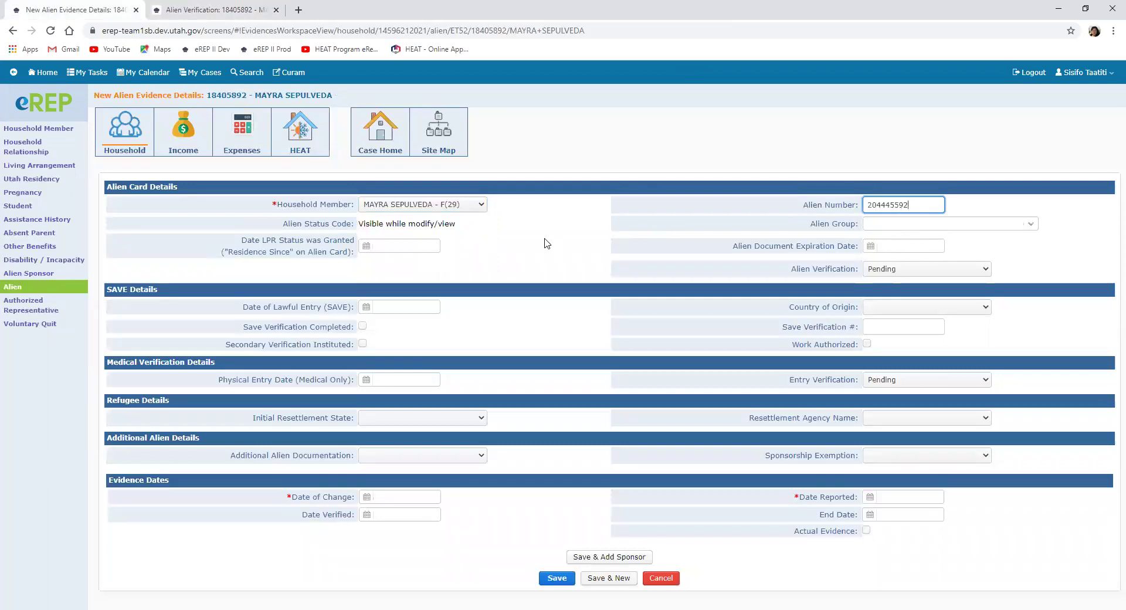
left_click(214, 10)
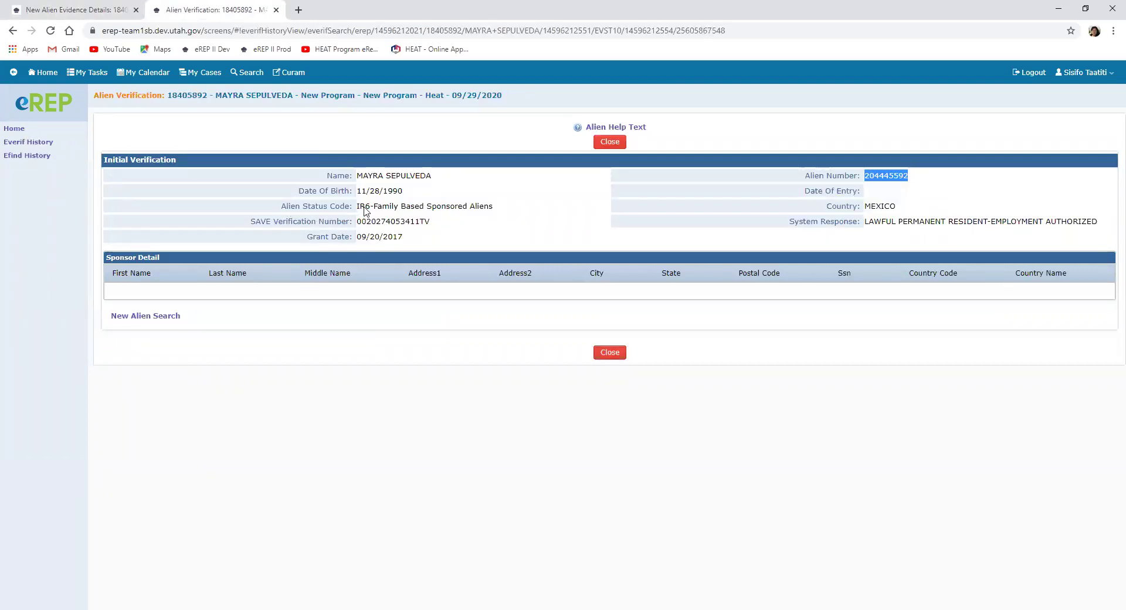
left_click(76, 10)
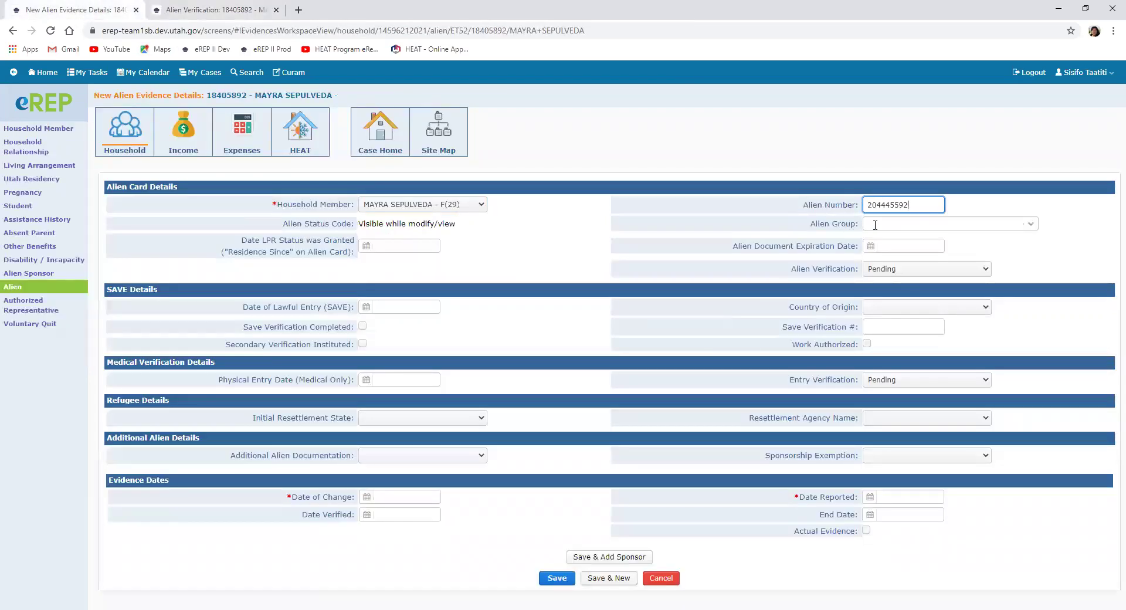
left_click(1031, 225)
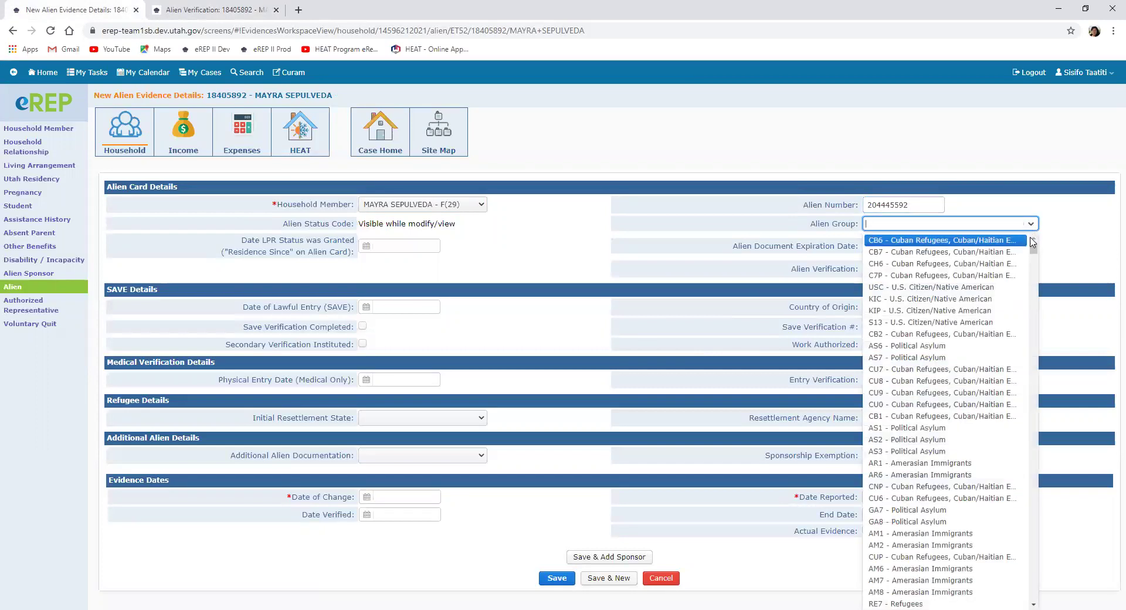
Step: Set Alien Group to IR6 - Family Based Sponsored Aliens
scroll(1034, 261, "down", 5)
scroll(997, 311, "up", 10)
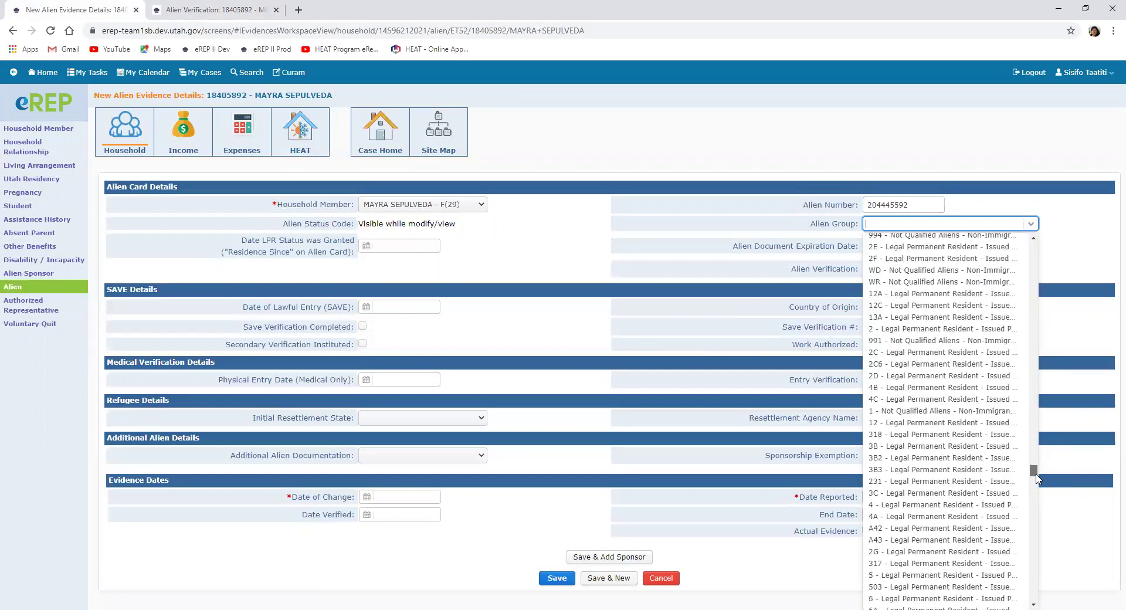
left_click(977, 226)
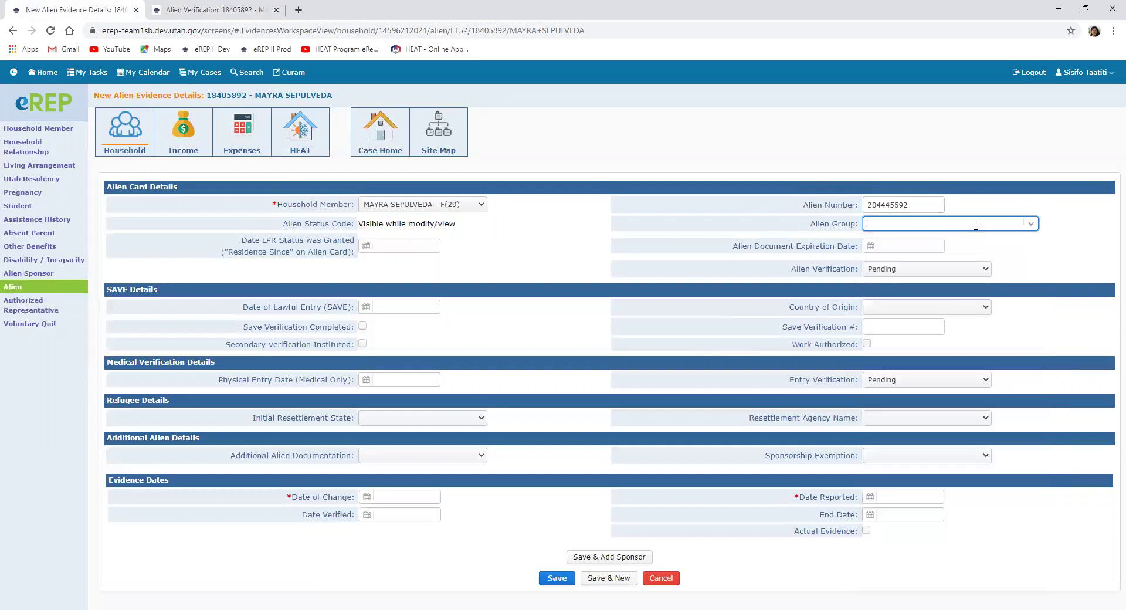
type("IR6")
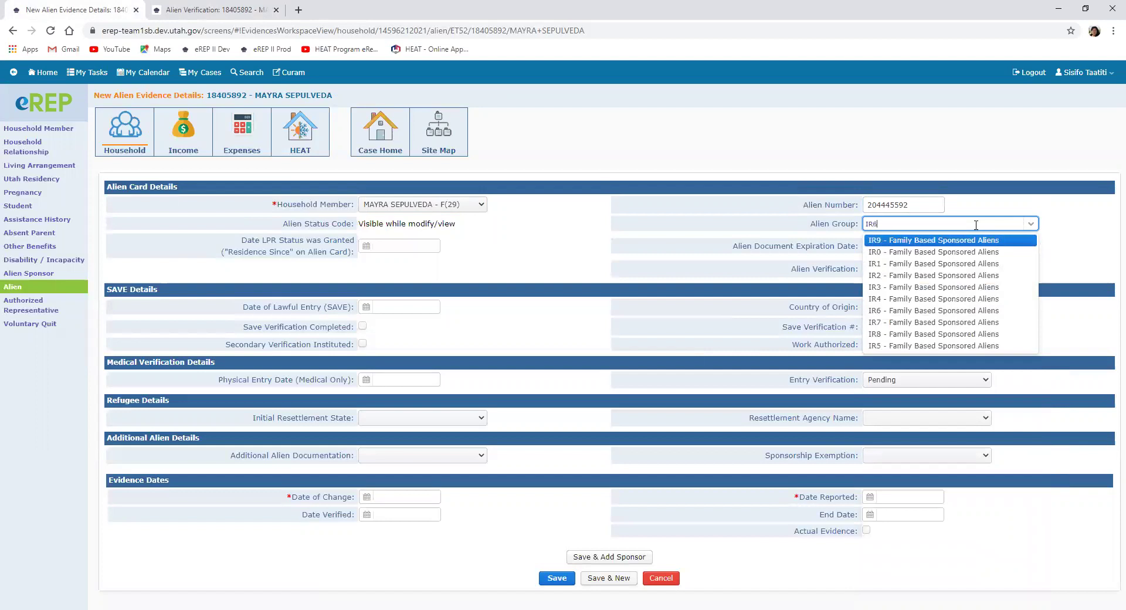
left_click(965, 241)
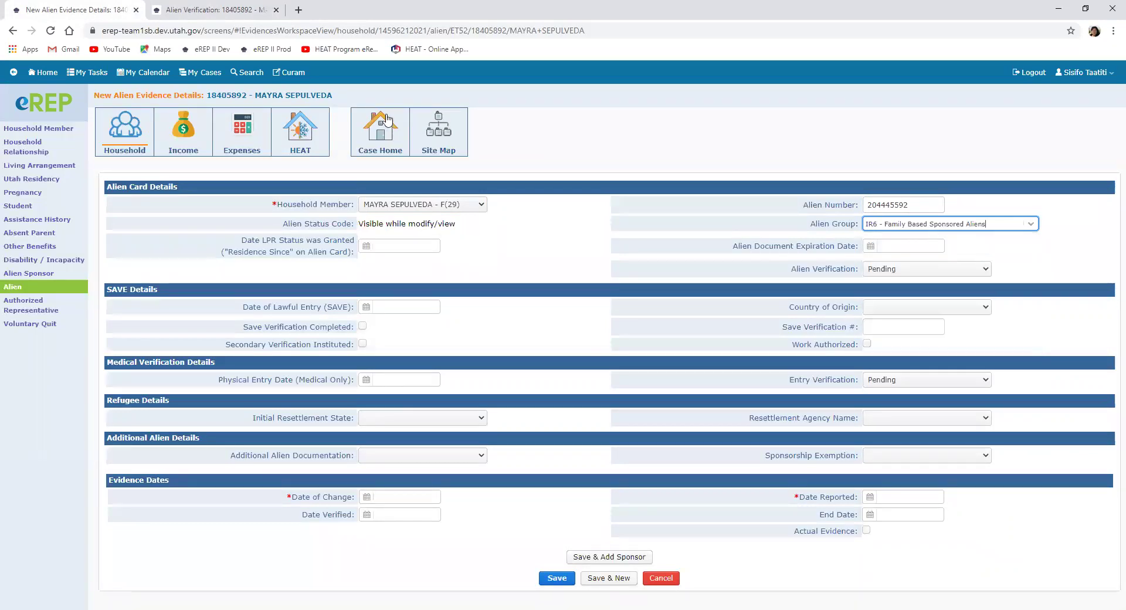
Step: Tick Save Verification Completed and paste the SAVE verification number copied from the results tab
left_click(216, 10)
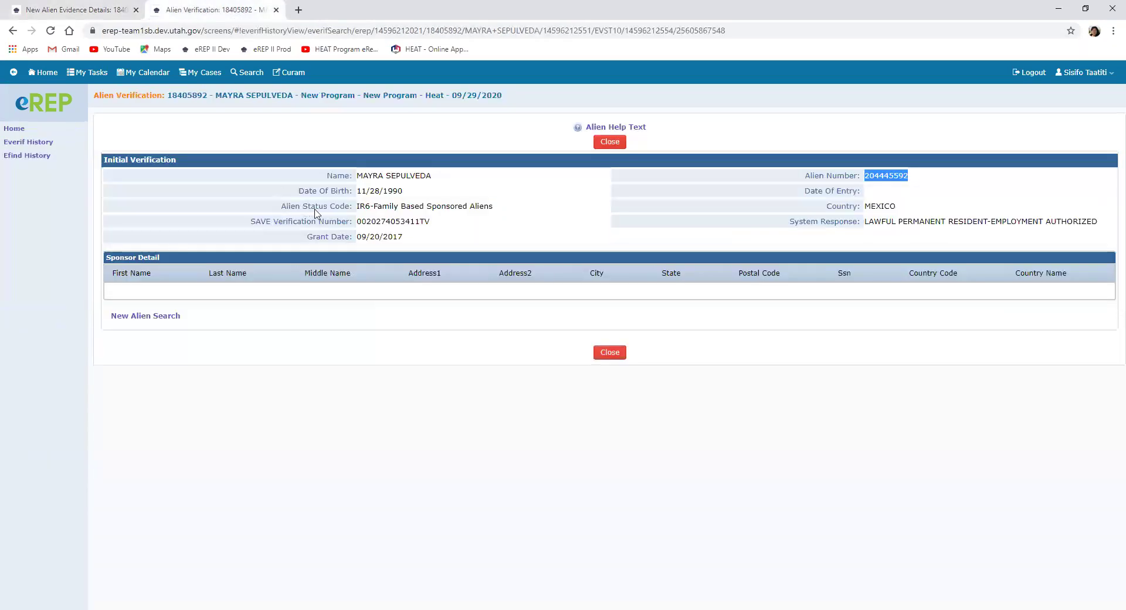
left_click(358, 224)
left_click_drag(357, 223, 435, 229)
key("ctrl+c")
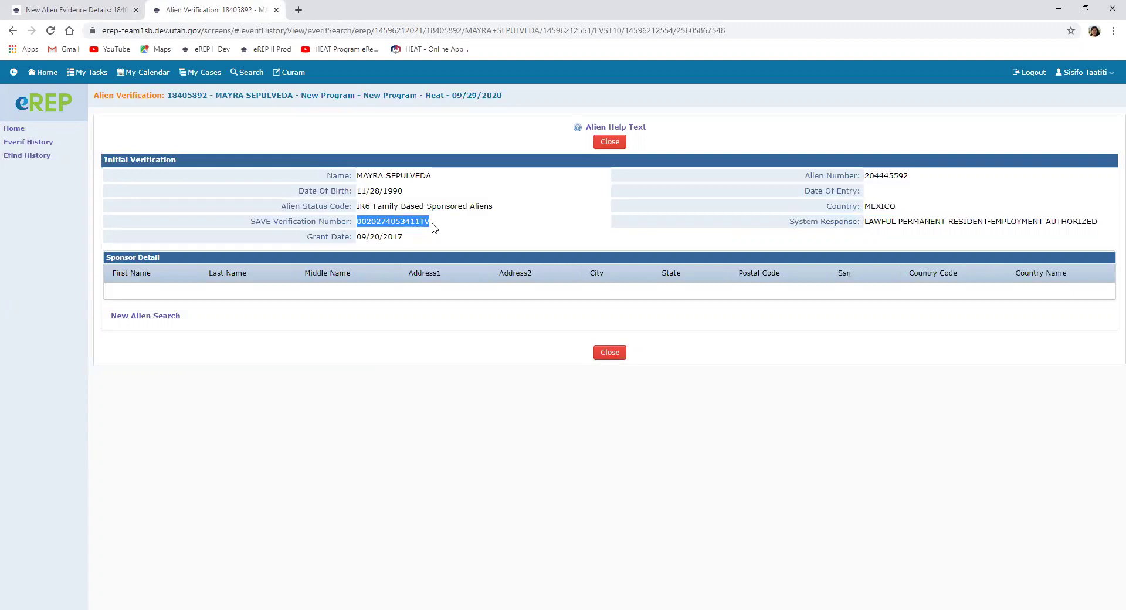
left_click(69, 9)
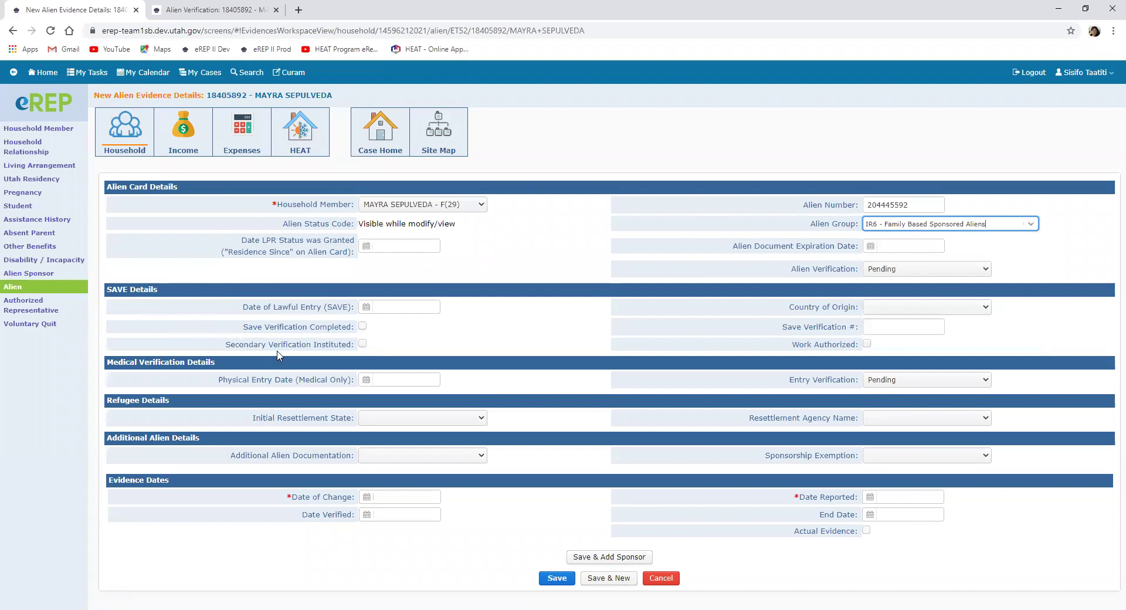
left_click(362, 327)
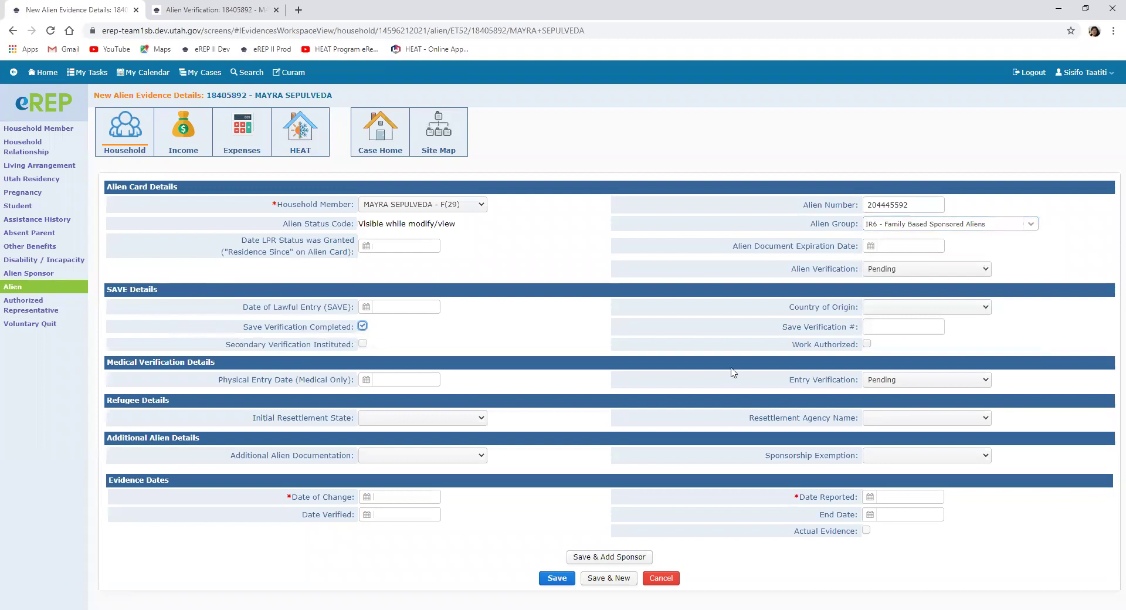
left_click(884, 327)
key("ctrl+v")
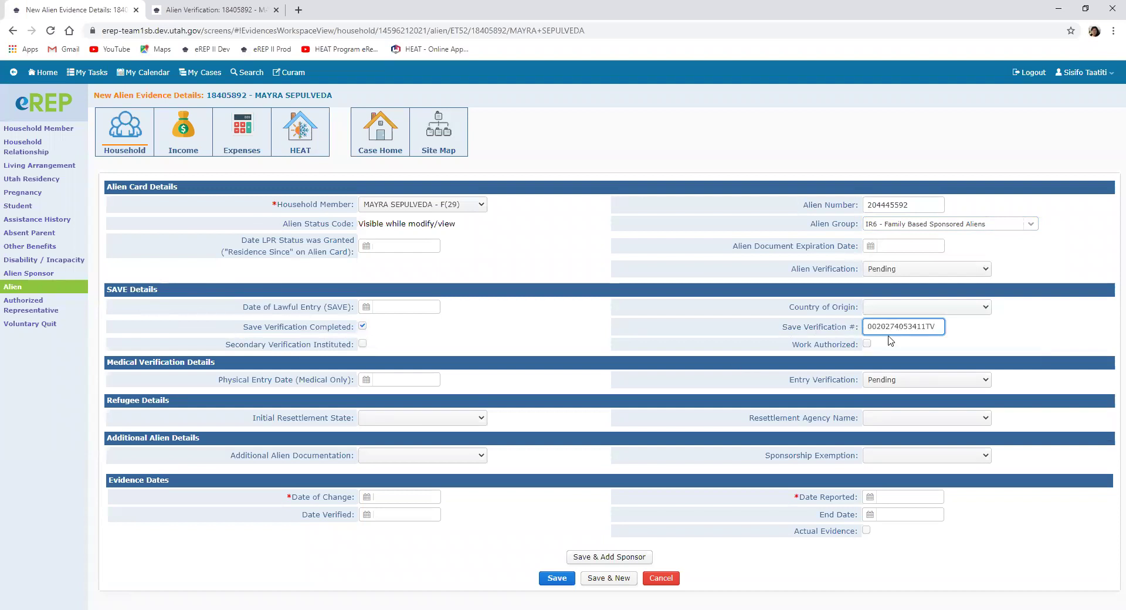
left_click(218, 10)
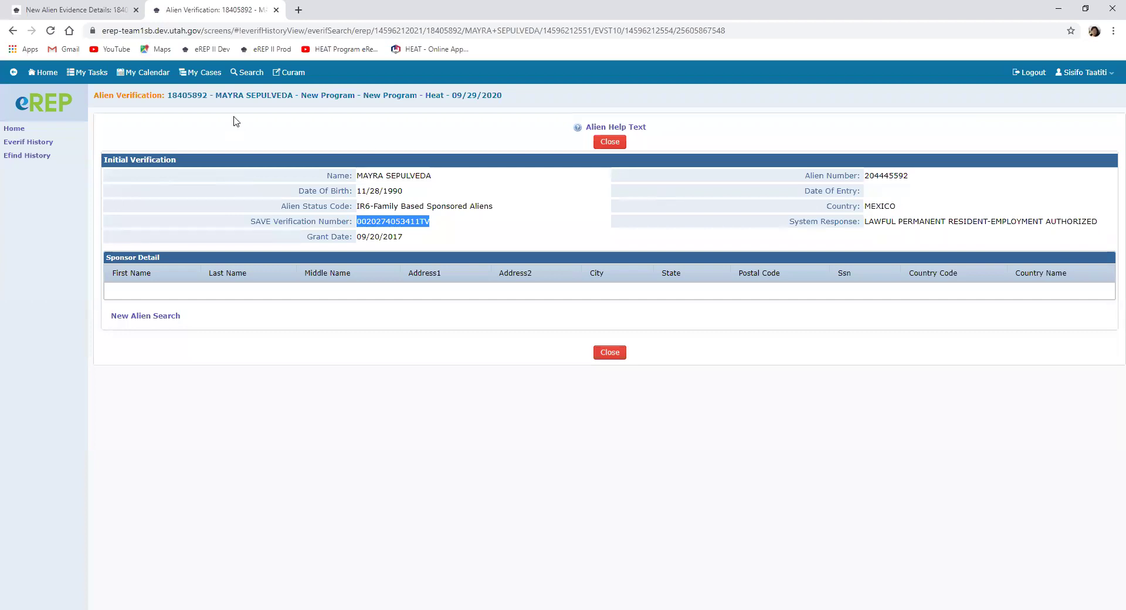
left_click(70, 10)
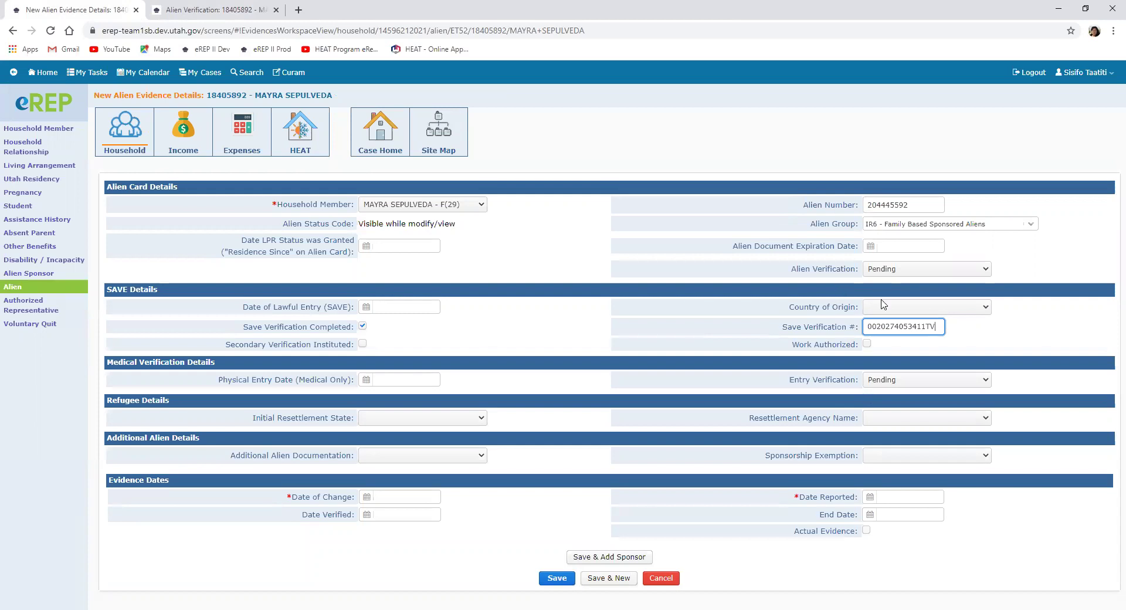
Step: Set the country of origin to Mexico
left_click(986, 309)
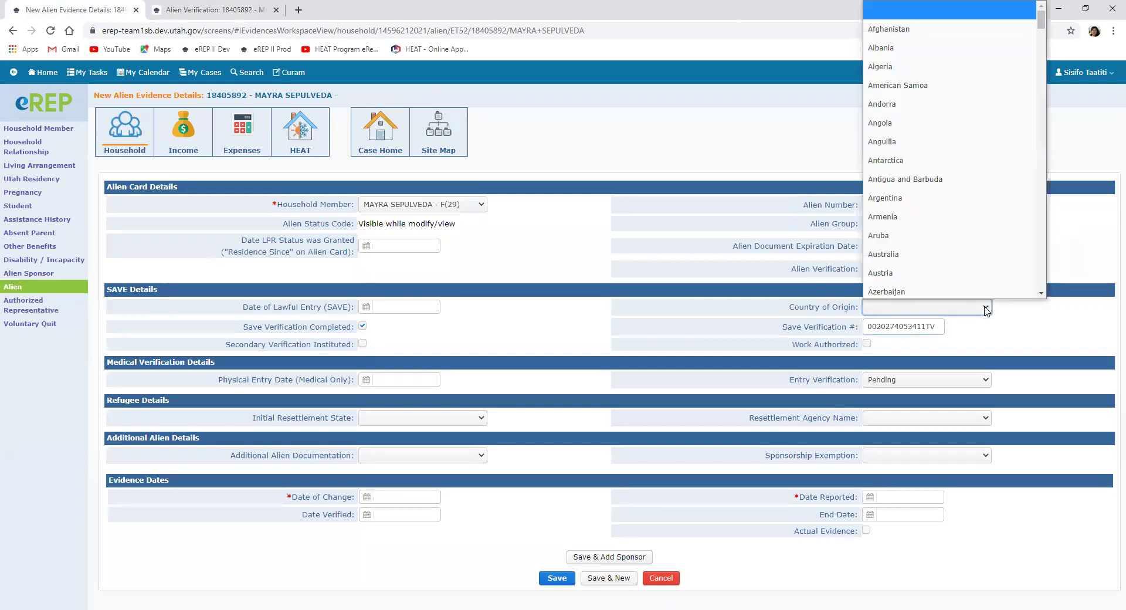
key("e")
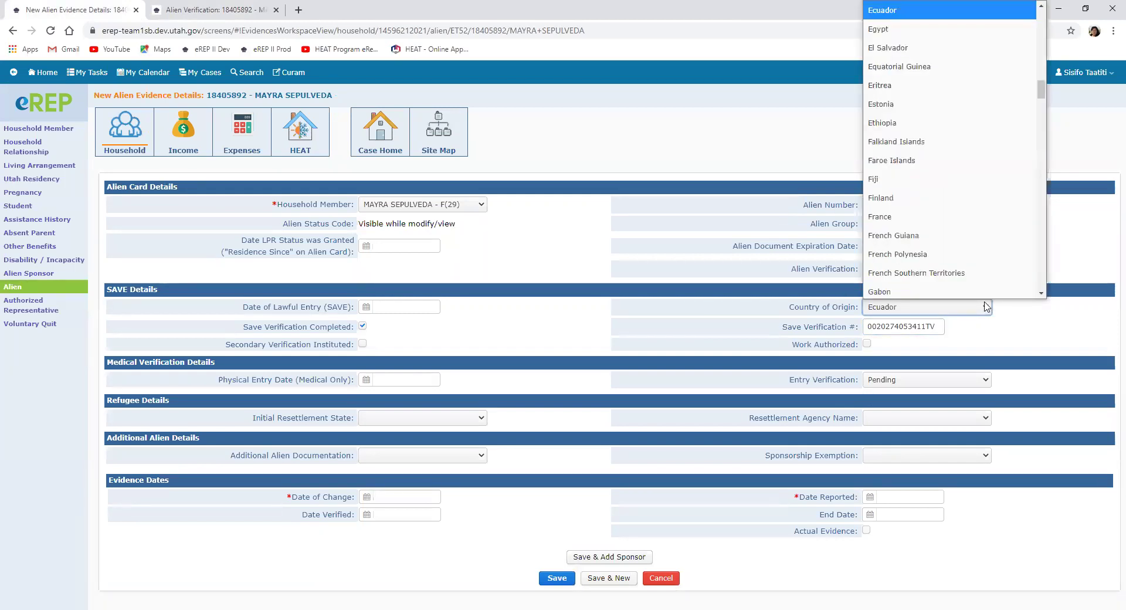
scroll(947, 270, "down", 2)
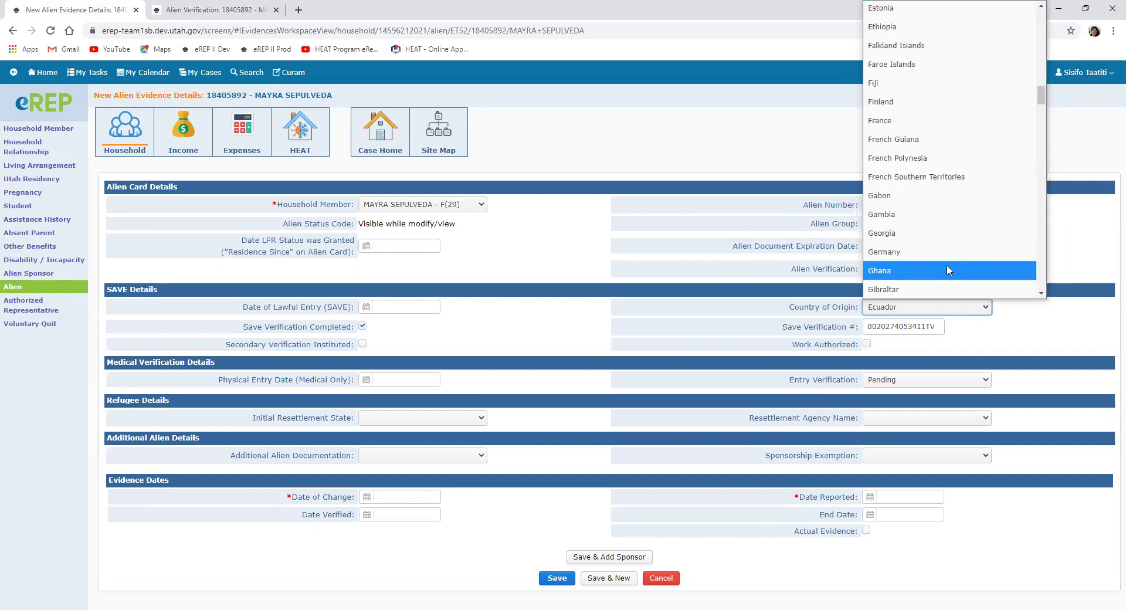
scroll(949, 270, "down", 8)
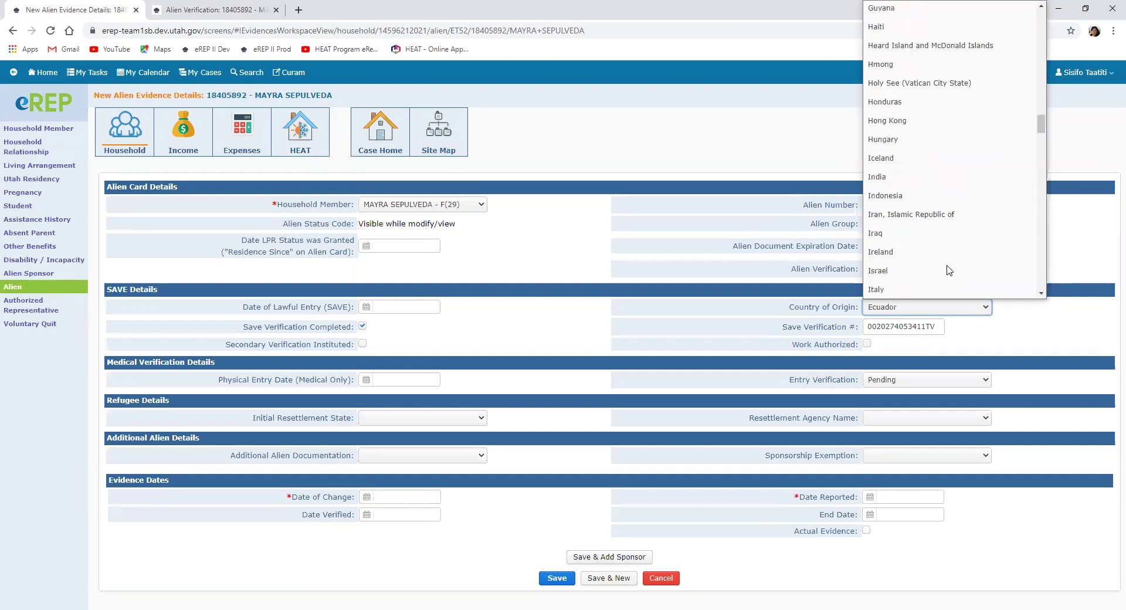
left_click(942, 311)
left_click(986, 312)
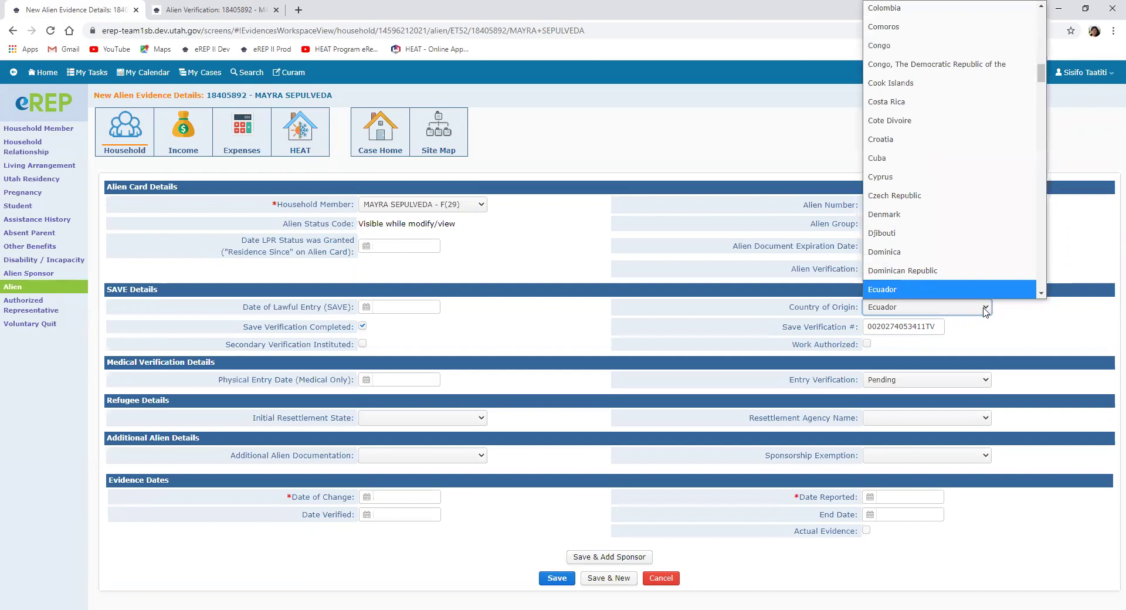
key("m")
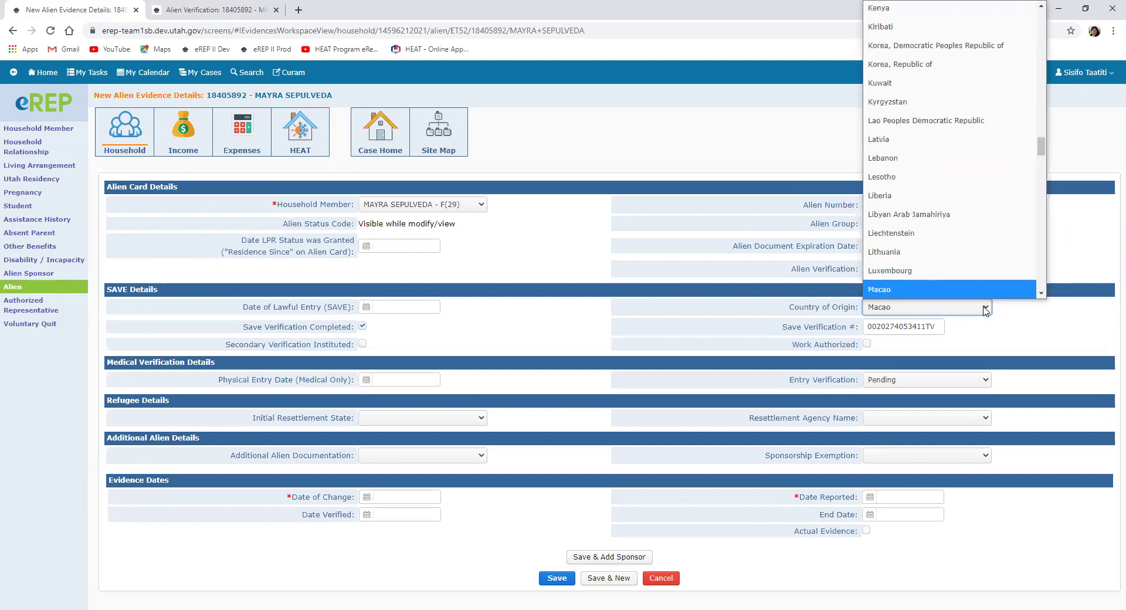
scroll(939, 246, "down", 5)
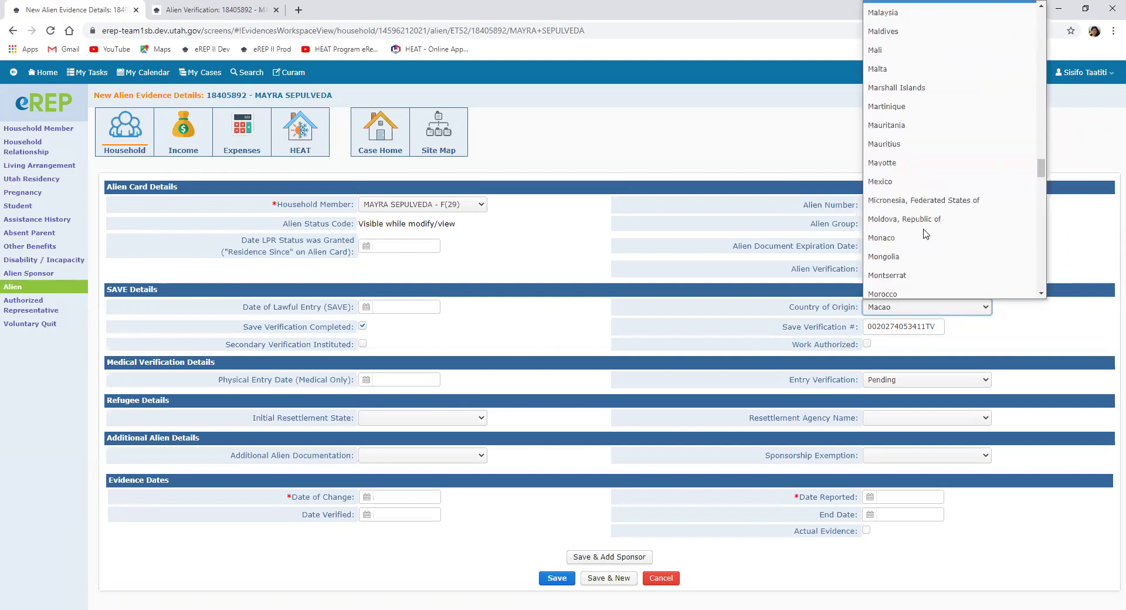
left_click(897, 182)
left_click(1020, 347)
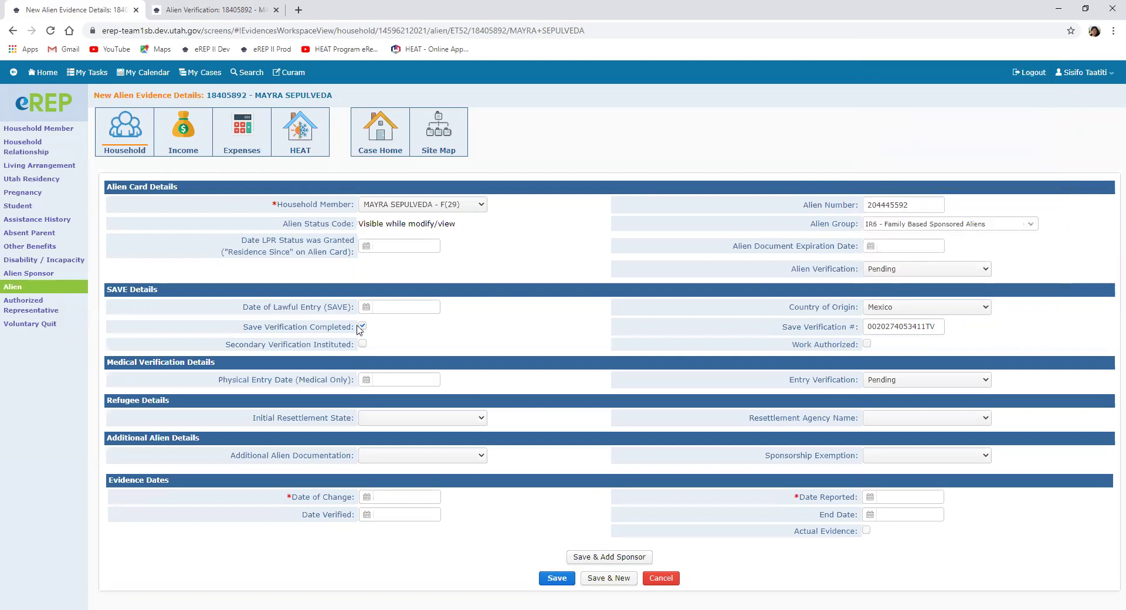
left_click(203, 8)
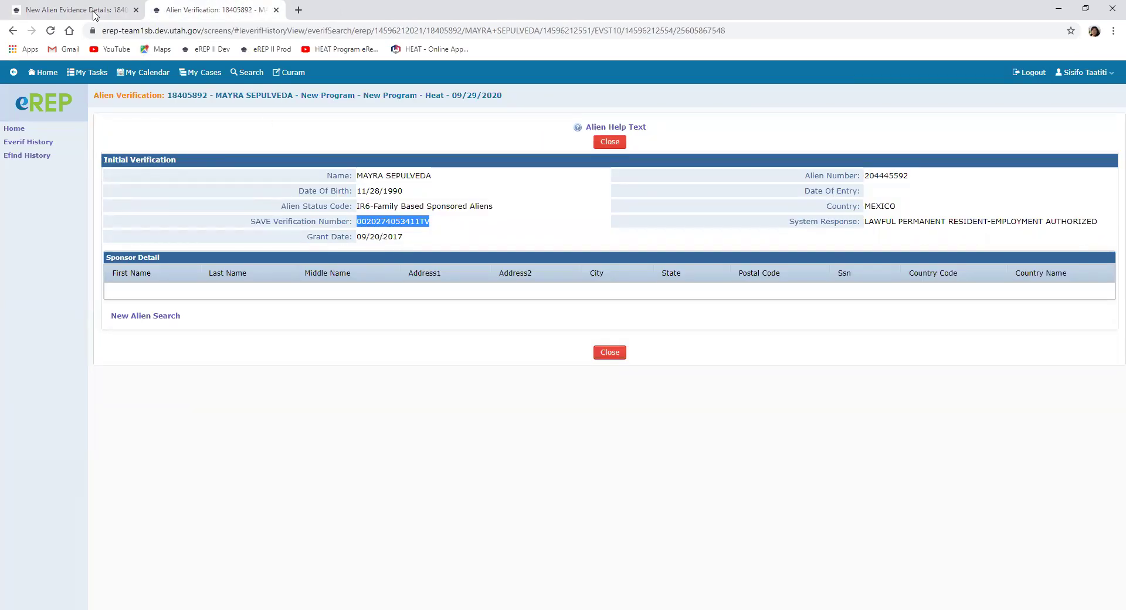
Step: Enter 09/20/2017 as the date of lawful entry
left_click(93, 12)
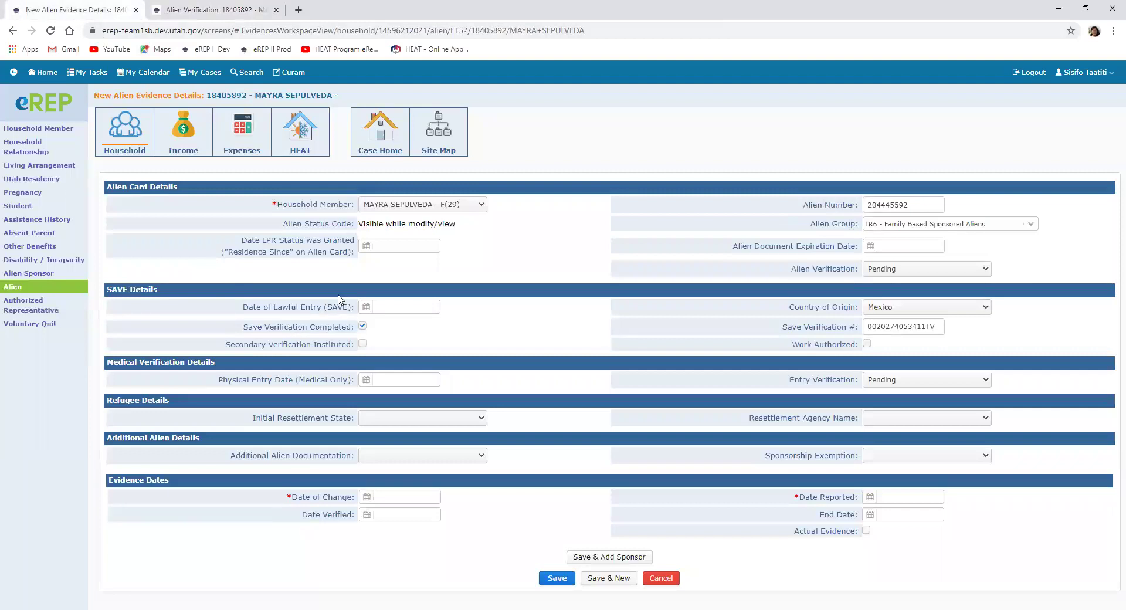
left_click(380, 307)
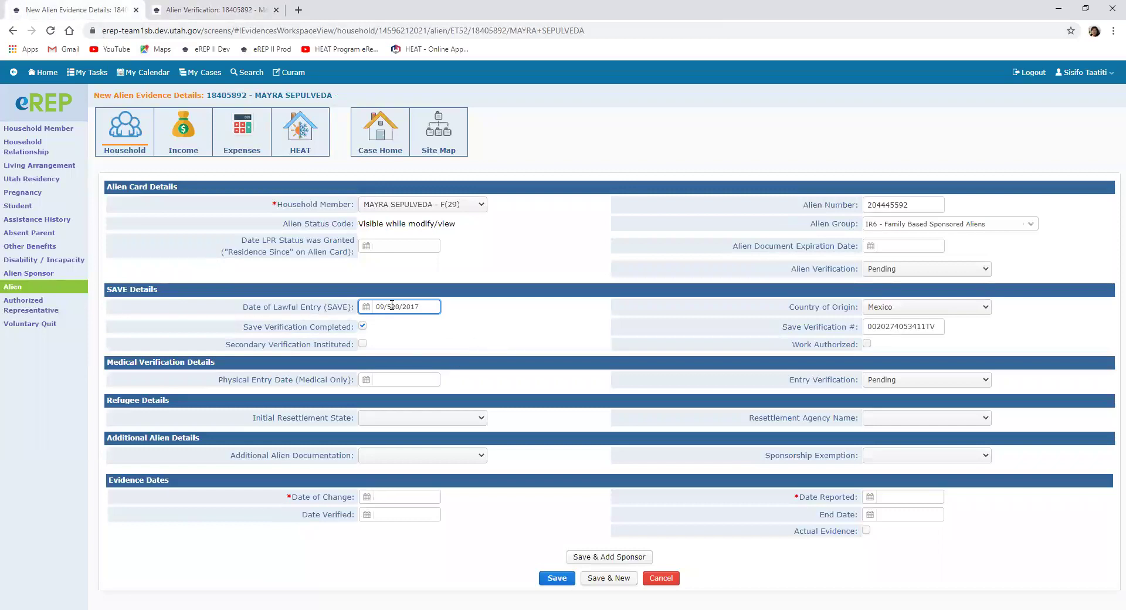
left_click(503, 332)
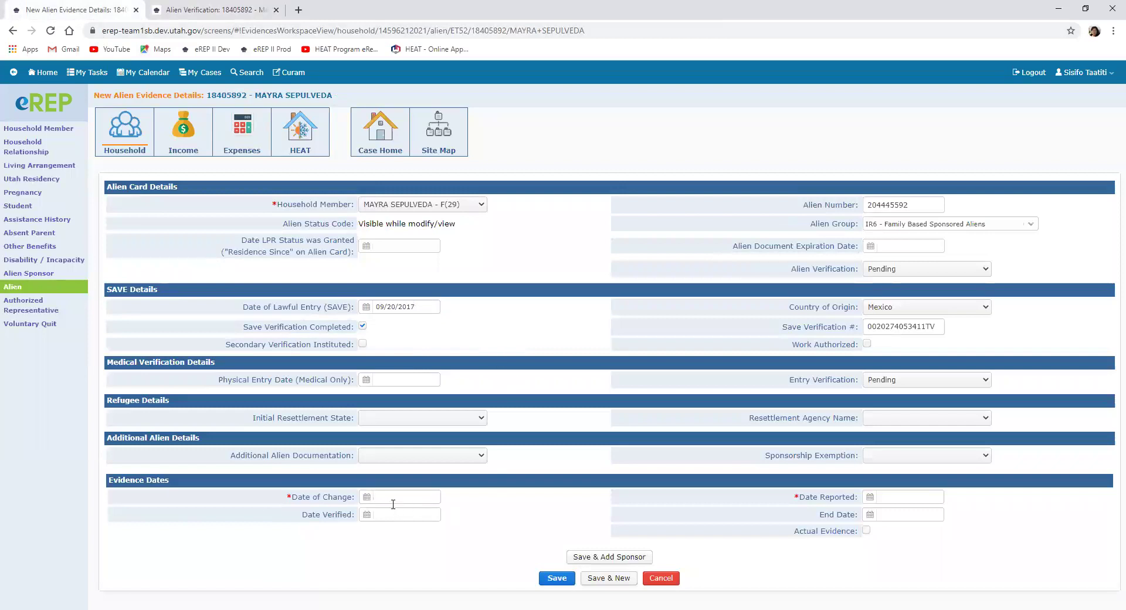
Step: Set change, reported and verified dates to 09/29/2020 and alien verification to Electronic Verification
left_click(367, 498)
left_click(289, 575)
left_click(870, 497)
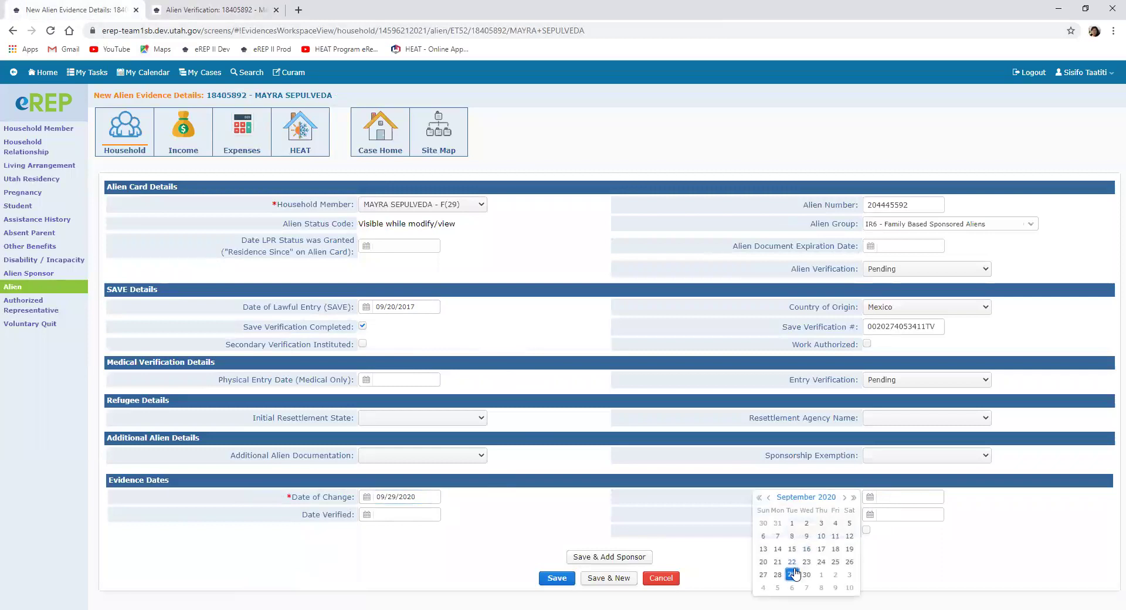
left_click(794, 575)
left_click(367, 515)
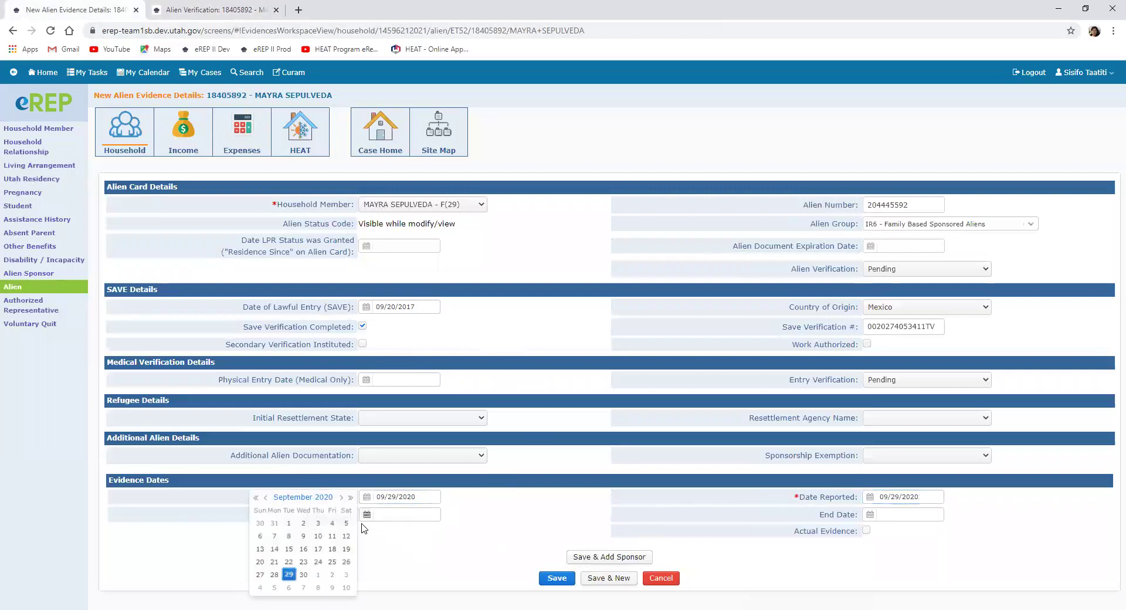
left_click(290, 575)
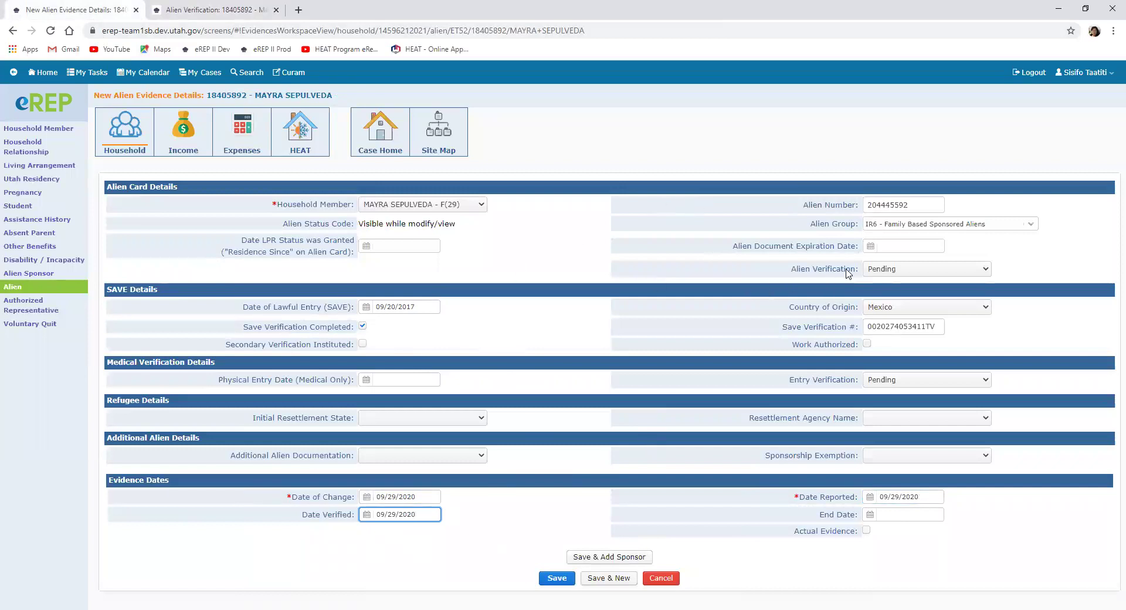
left_click(988, 274)
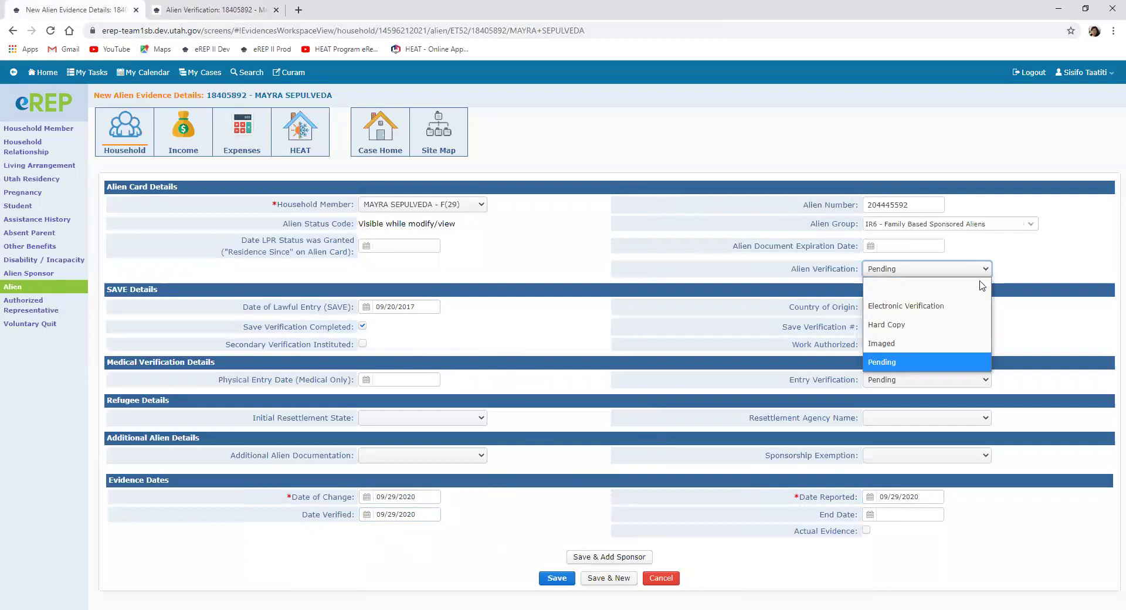
left_click(965, 302)
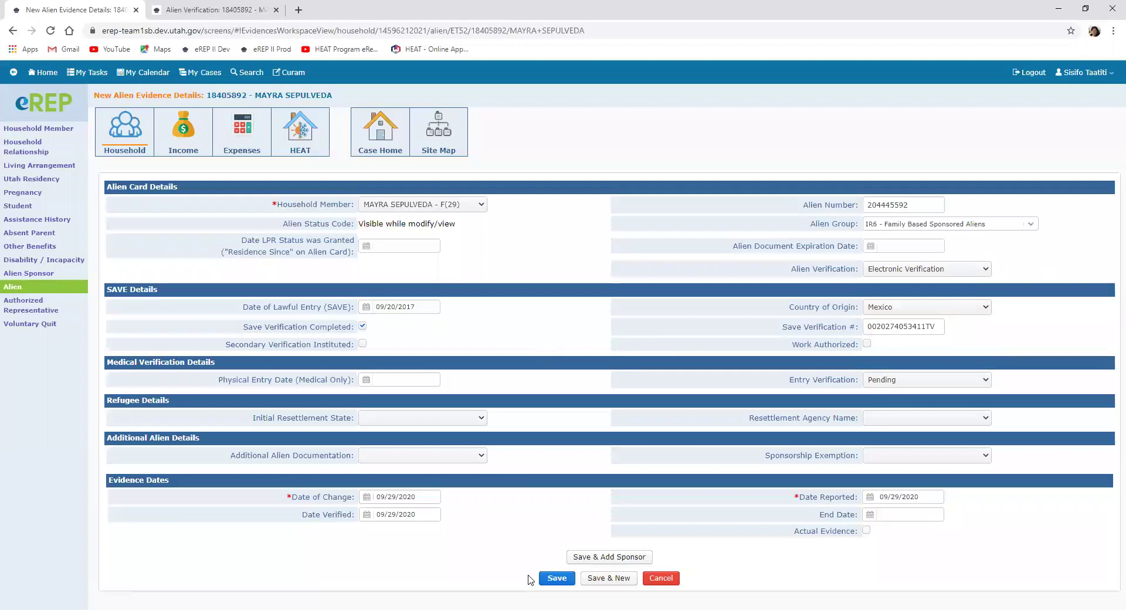
Step: Save the alien evidence, then start a new At Home living arrangement record
left_click(557, 578)
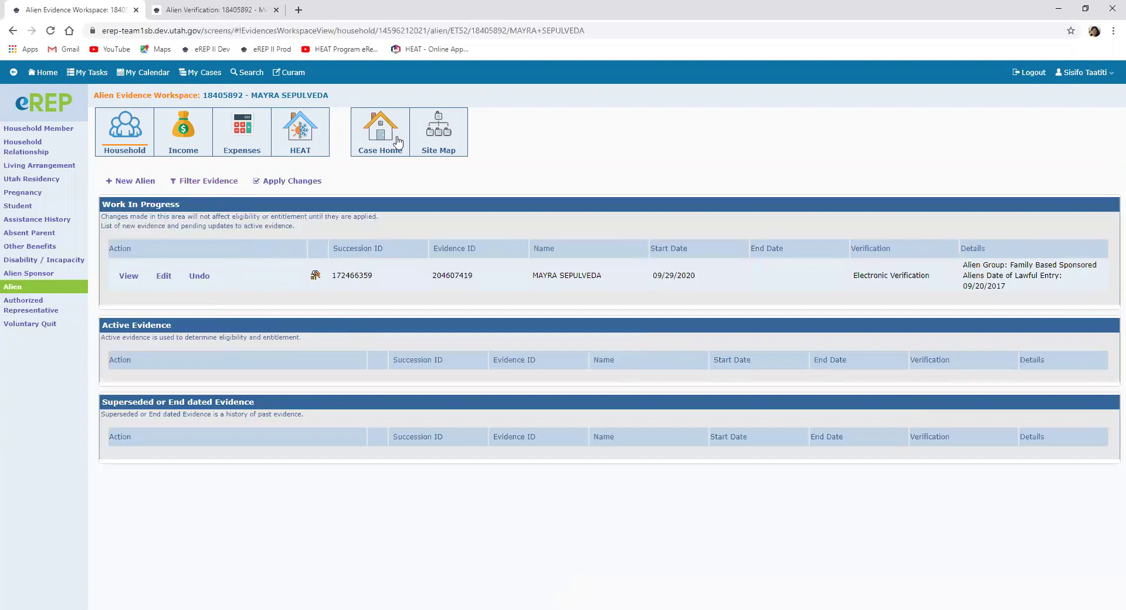
left_click(128, 139)
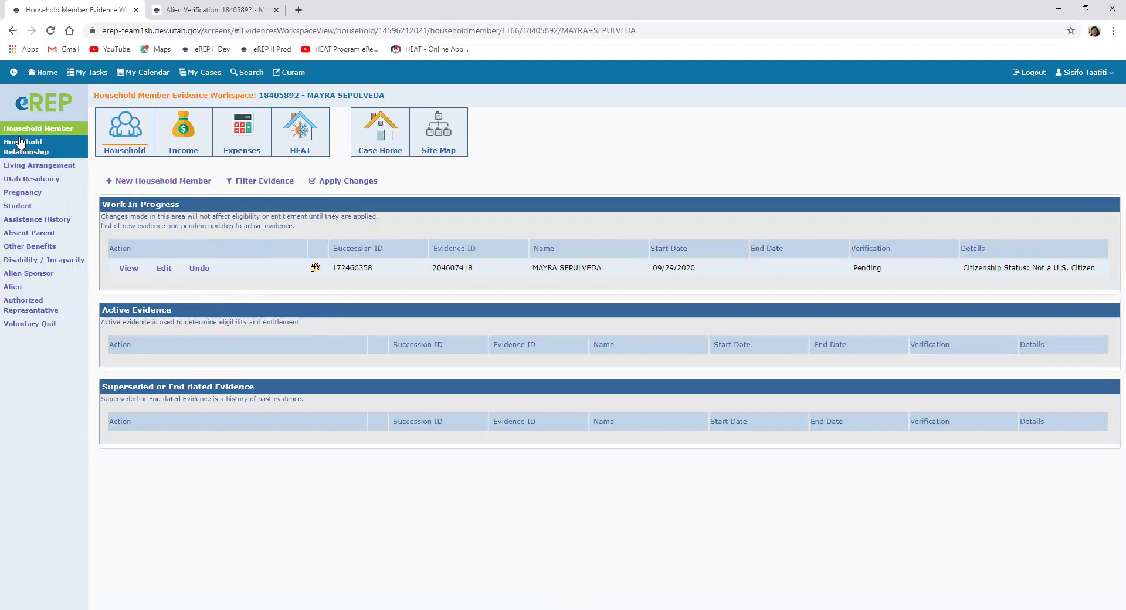
left_click(47, 166)
left_click(160, 182)
left_click(882, 226)
Step: Save the At Home living arrangement with change, verified and reported dates of 09/29/2020
left_click(883, 253)
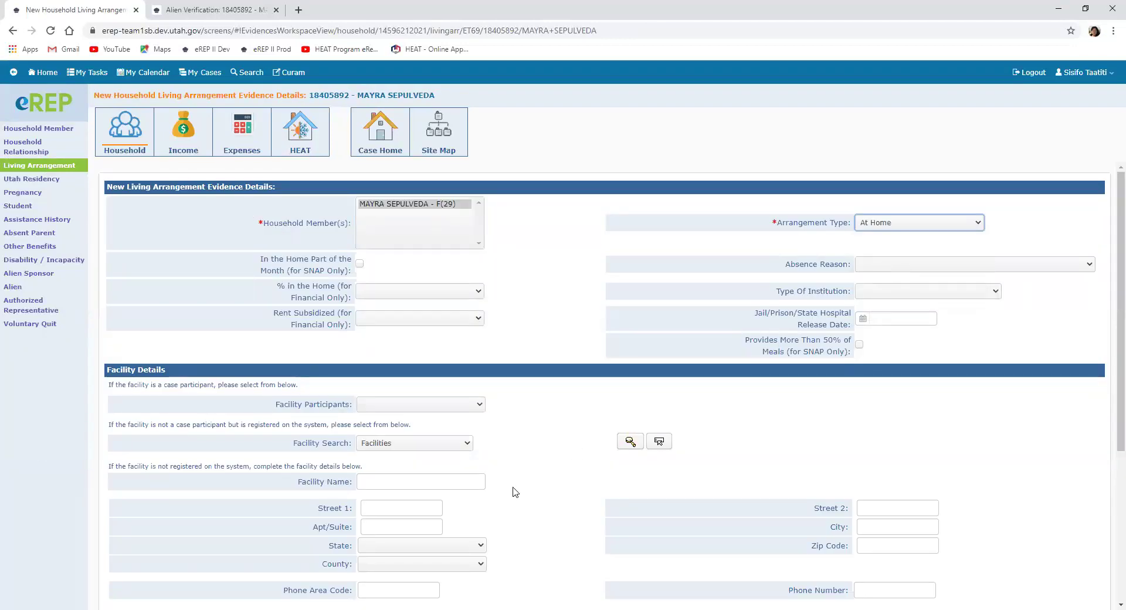
scroll(514, 492, "down", 4)
left_click(365, 522)
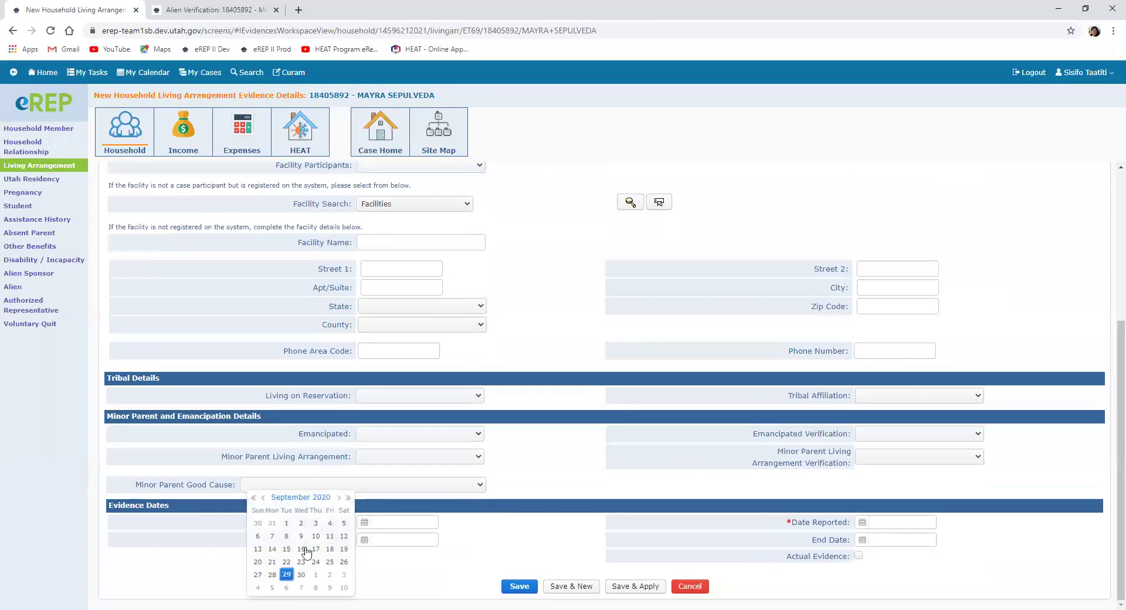
left_click(287, 575)
left_click(364, 539)
left_click(287, 574)
left_click(862, 522)
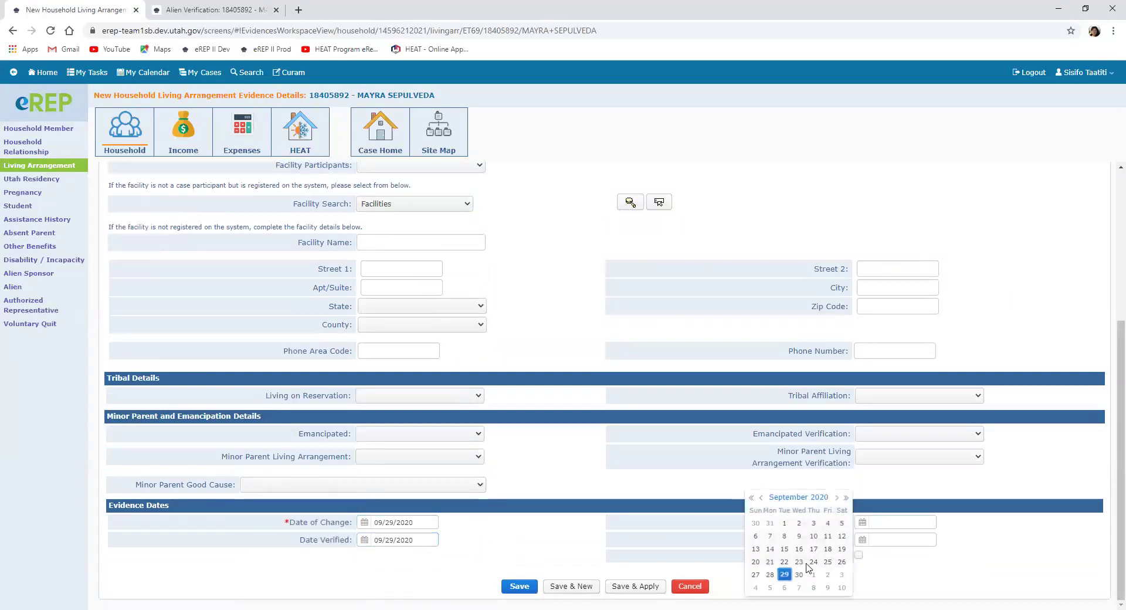
left_click(785, 575)
left_click(517, 587)
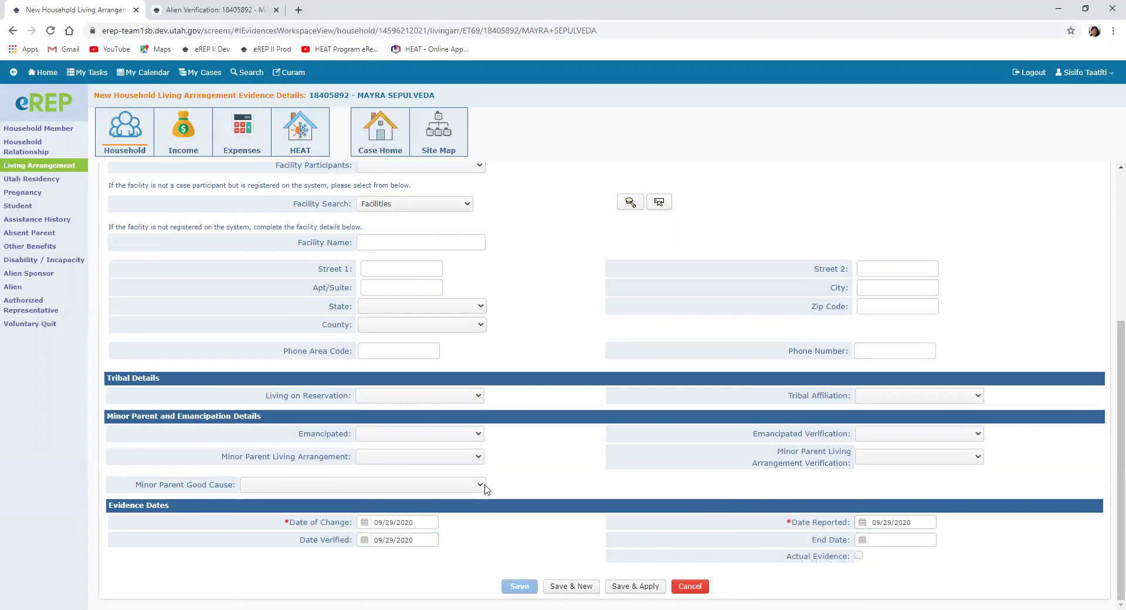
Step: Add Utah Residency evidence for the household member starting 09/01/2020, then go to the case evidence site map
left_click(79, 182)
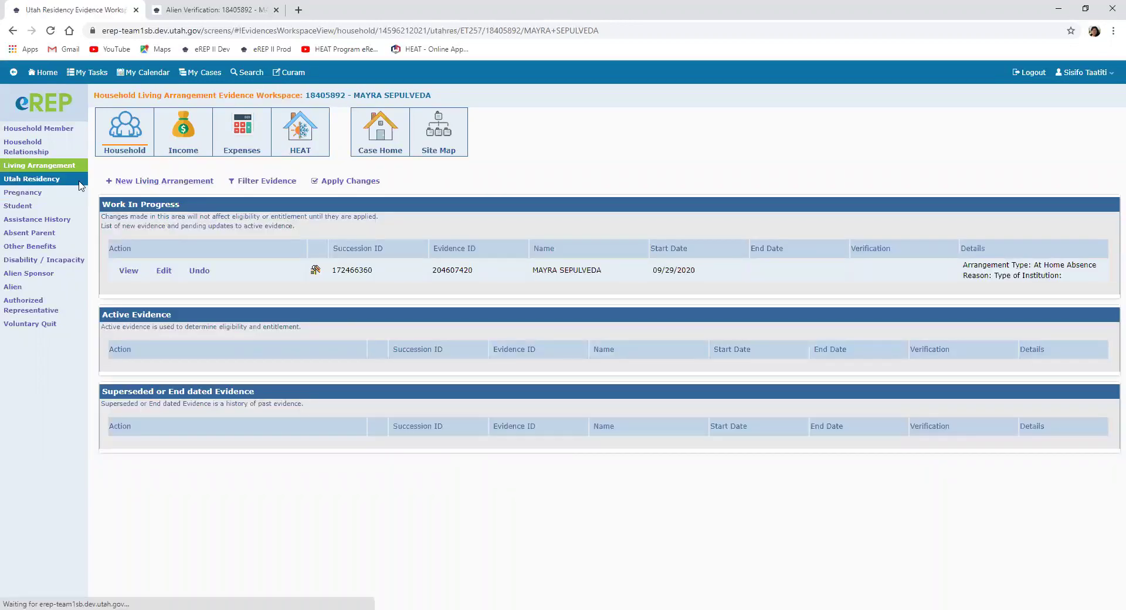
left_click(150, 182)
left_click(387, 206)
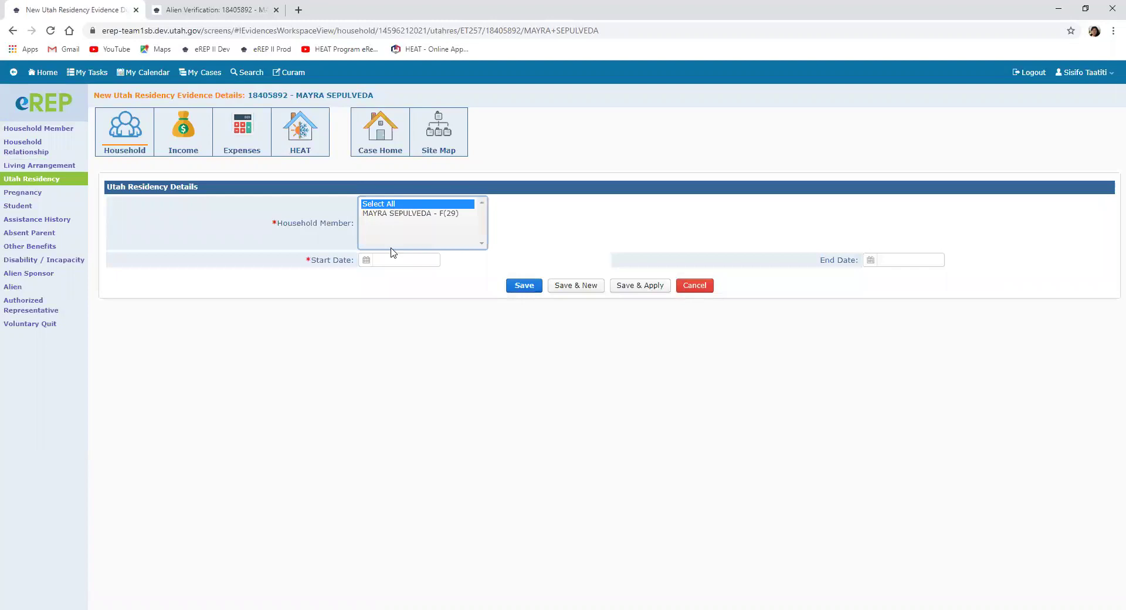
left_click(364, 262)
left_click(401, 305)
left_click(519, 286)
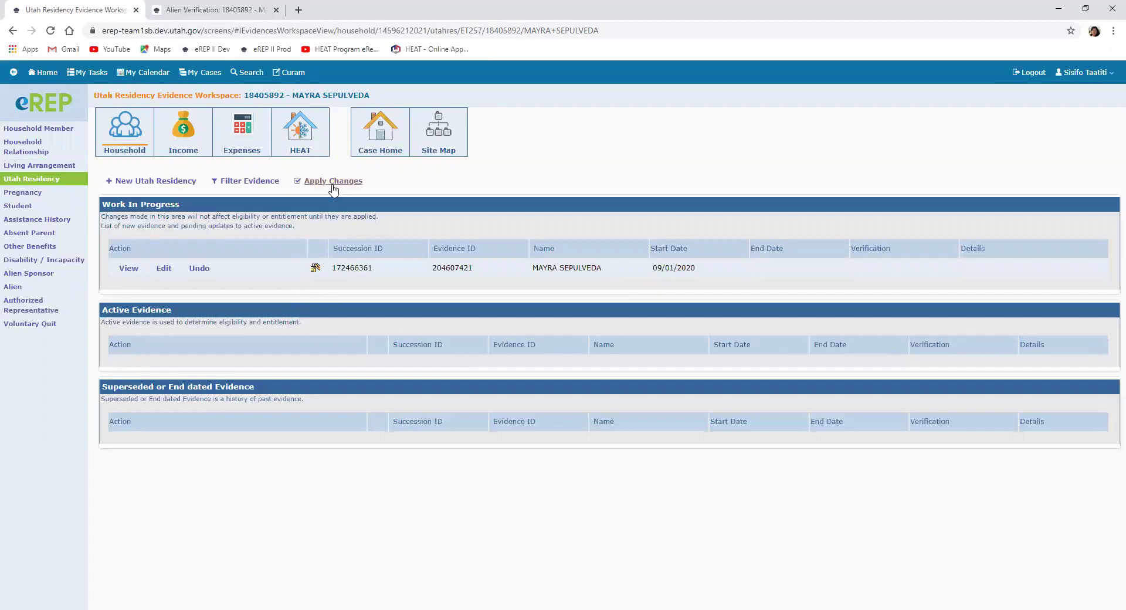
left_click(444, 139)
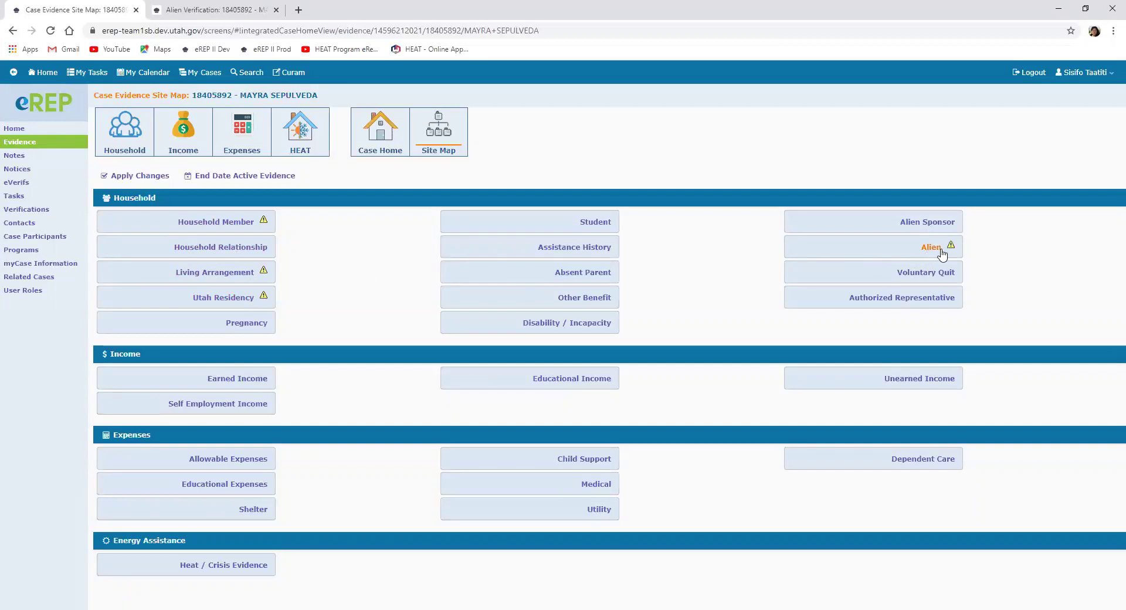
Step: Start a Heat/Crisis record for the applicant: applied before Yes, rented, not subsidized, rent 500
left_click(209, 564)
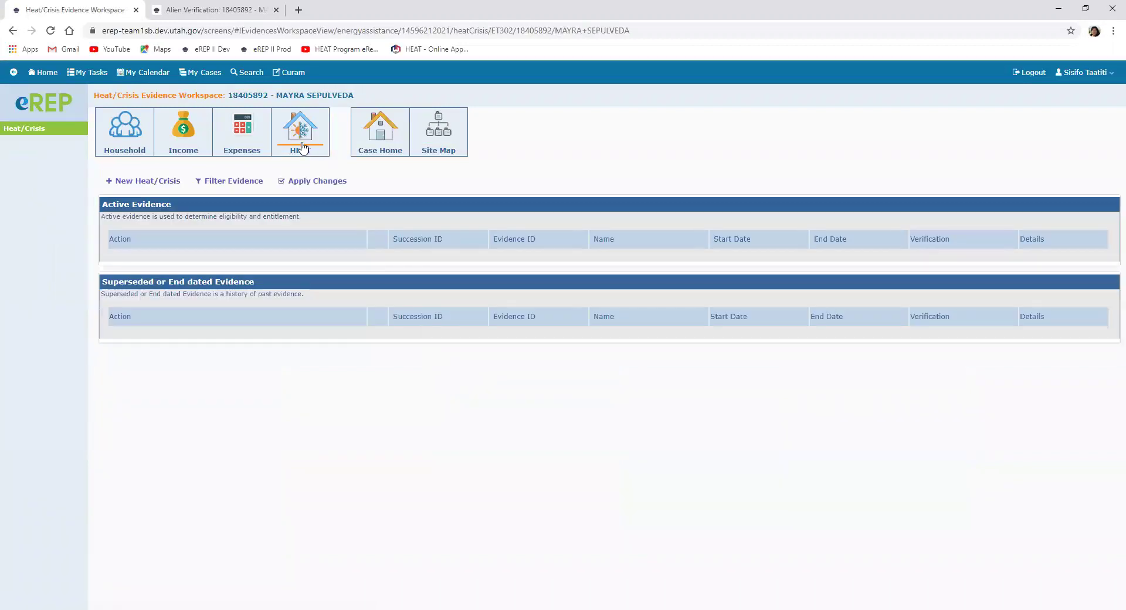
left_click(302, 147)
left_click(124, 182)
left_click(386, 205)
left_click(392, 242)
left_click(411, 229)
left_click(369, 285)
left_click(383, 249)
left_click(377, 285)
left_click(380, 268)
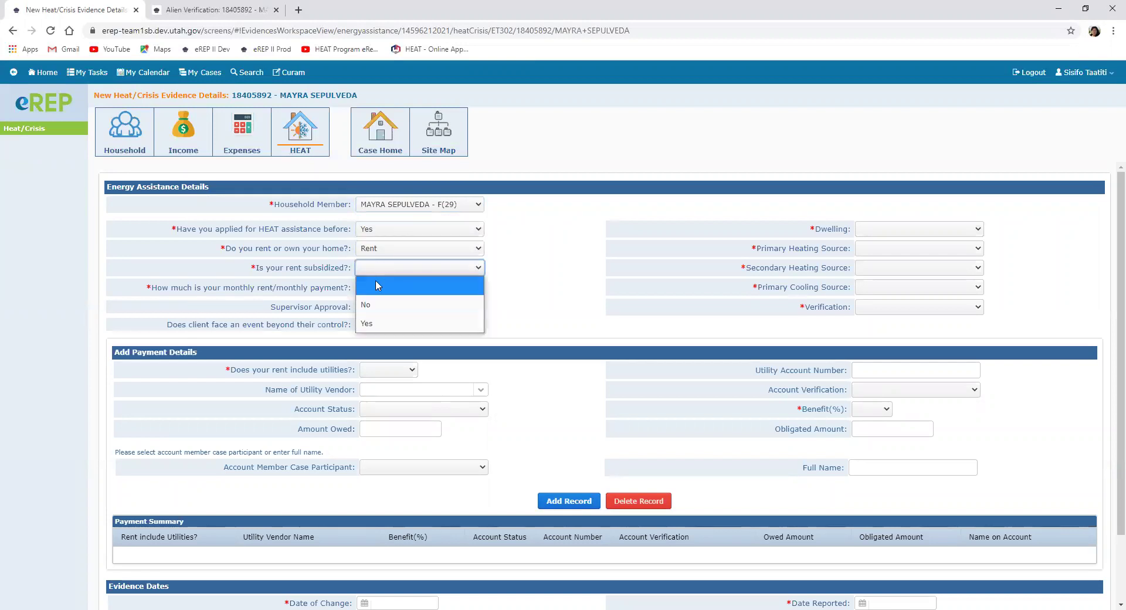
left_click(374, 305)
left_click(373, 288)
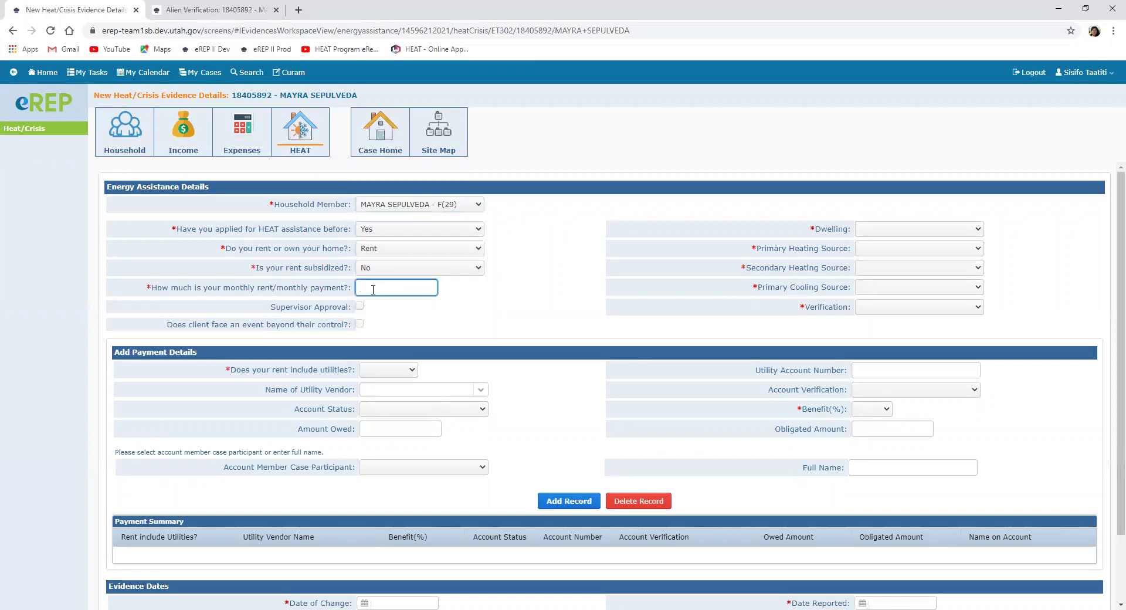
type("500")
Step: Set dwelling Apartment (more than 3 units), Natural Gas/Electricity heating, Central Air cooling, Collateral Contact verification
left_click(892, 232)
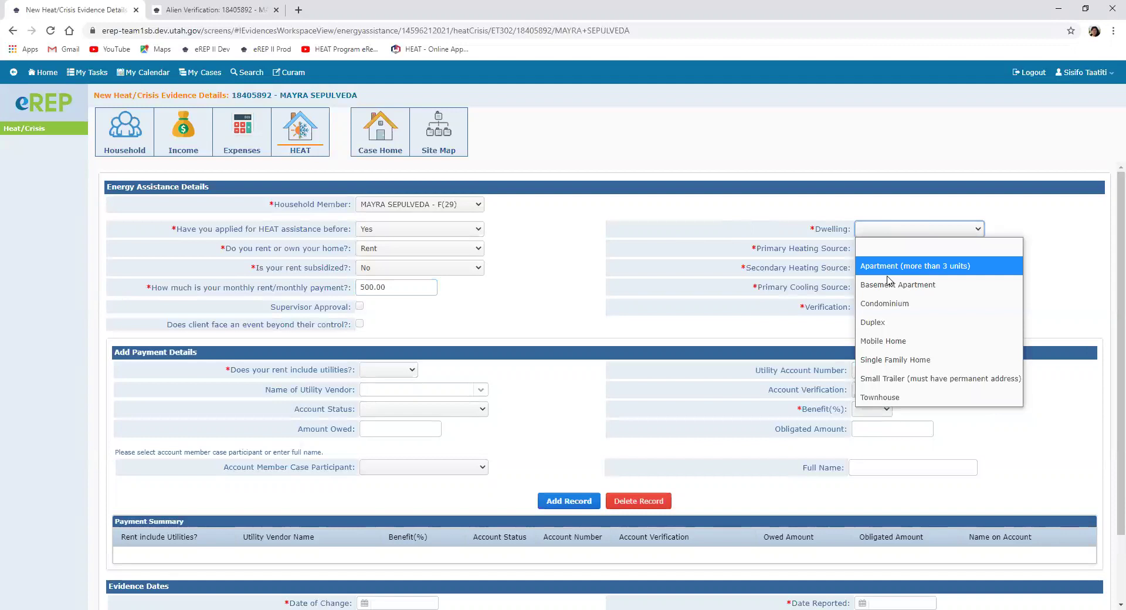
left_click(892, 267)
left_click(894, 250)
left_click(880, 321)
left_click(884, 272)
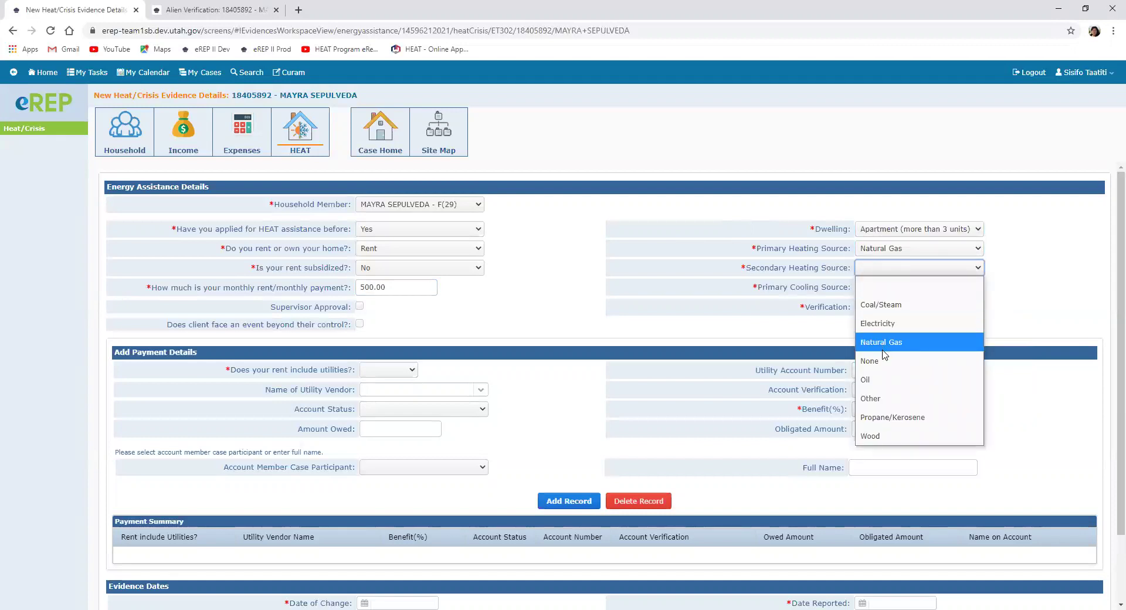
left_click(879, 320)
left_click(884, 291)
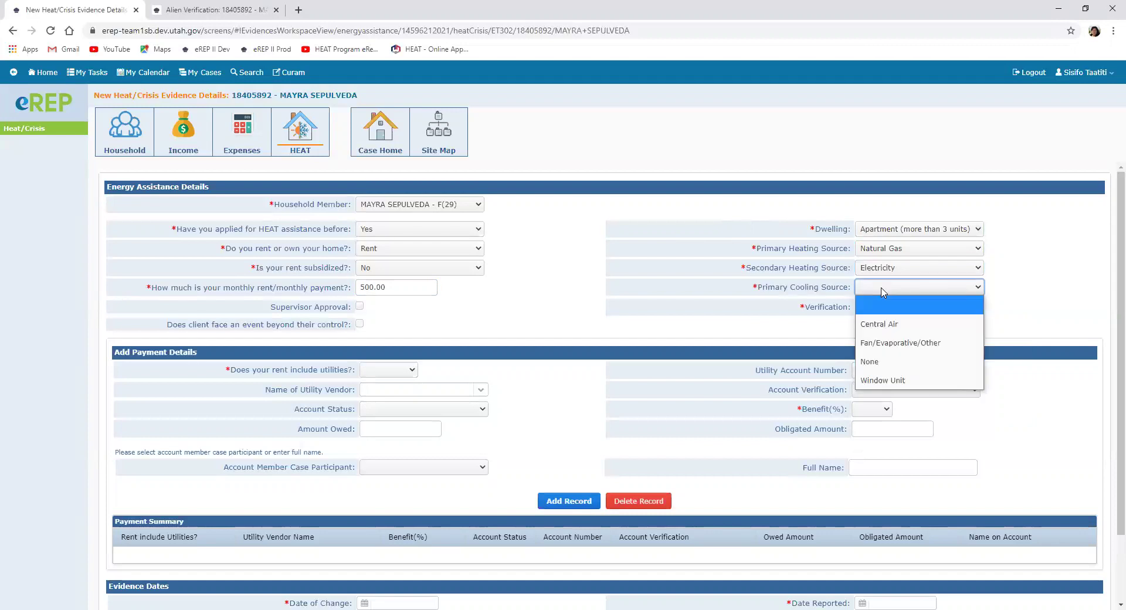
left_click(880, 327)
left_click(874, 311)
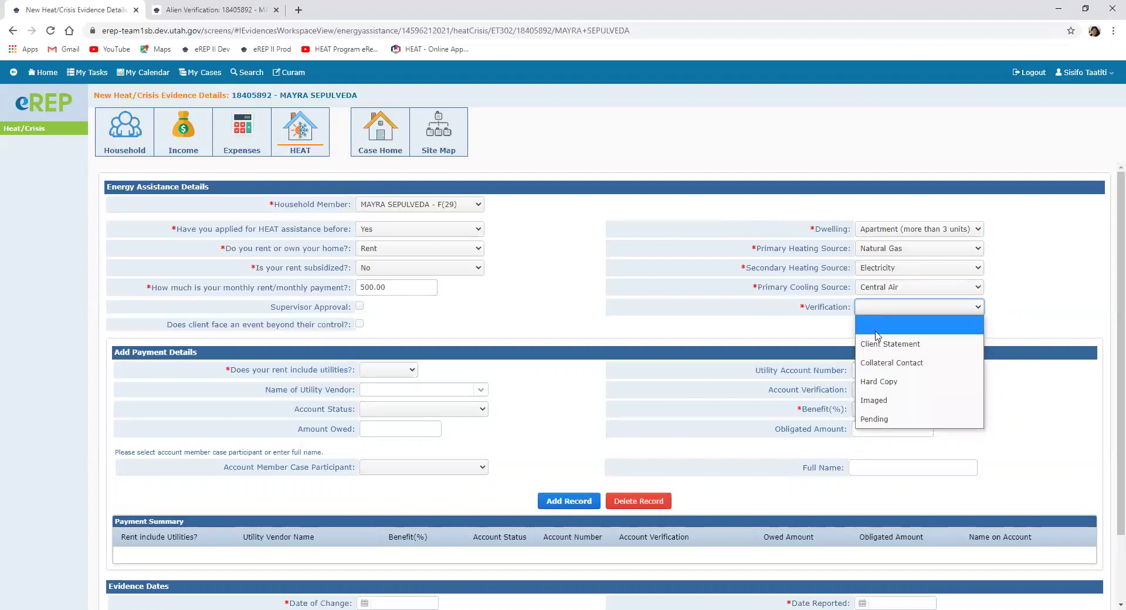
left_click(886, 362)
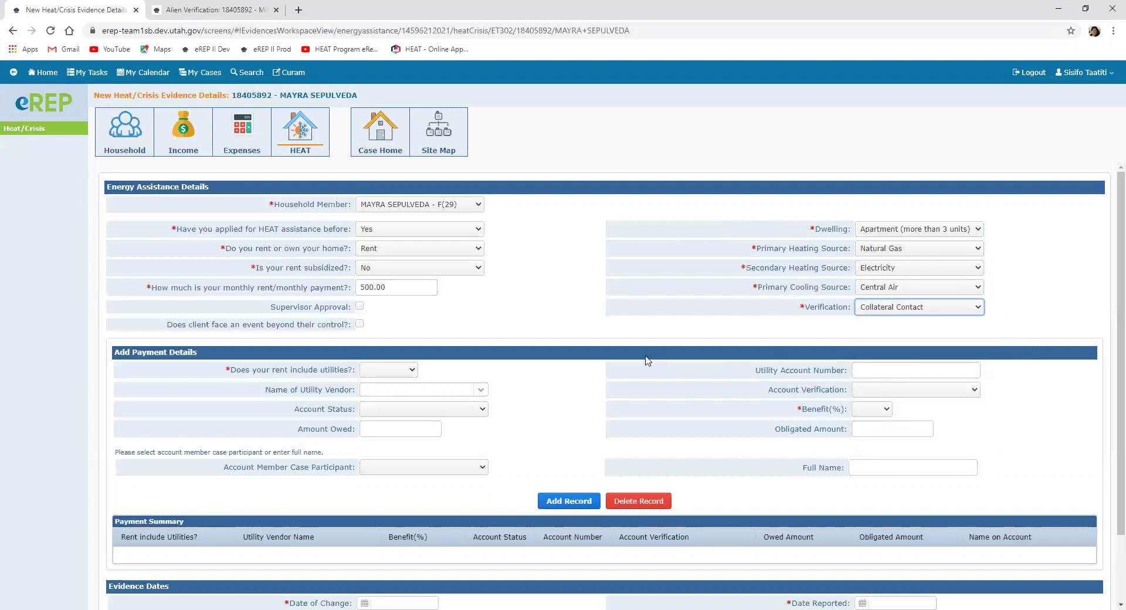
Step: Answer No to rent including utilities and choose DOMINION as vendor, account In Good Standing
scroll(447, 310, "down", 2)
left_click(412, 290)
left_click(381, 308)
left_click(481, 315)
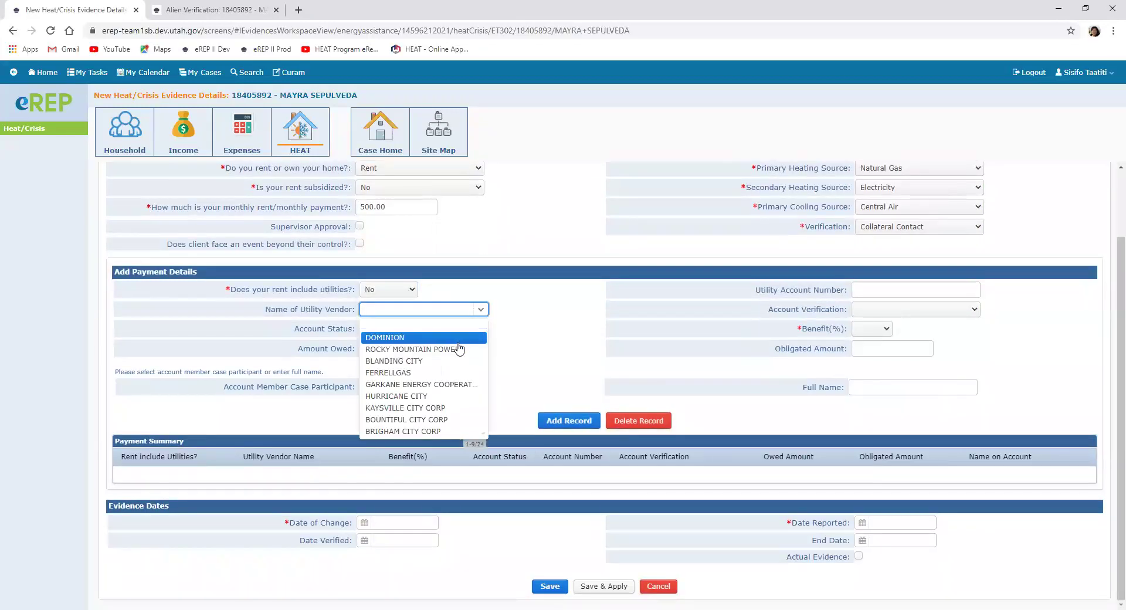
left_click(458, 331)
left_click(471, 329)
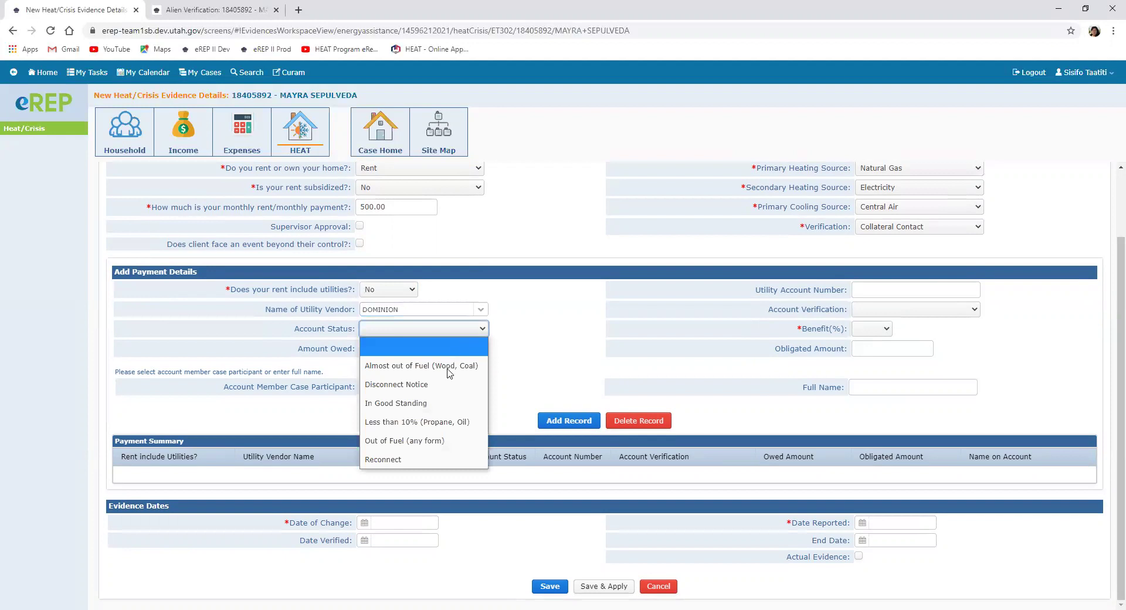
left_click(433, 404)
Step: Enter the Dominion account number with Collateral Contact verification, 50% benefit, applicant as member, and add the payment
left_click(868, 291)
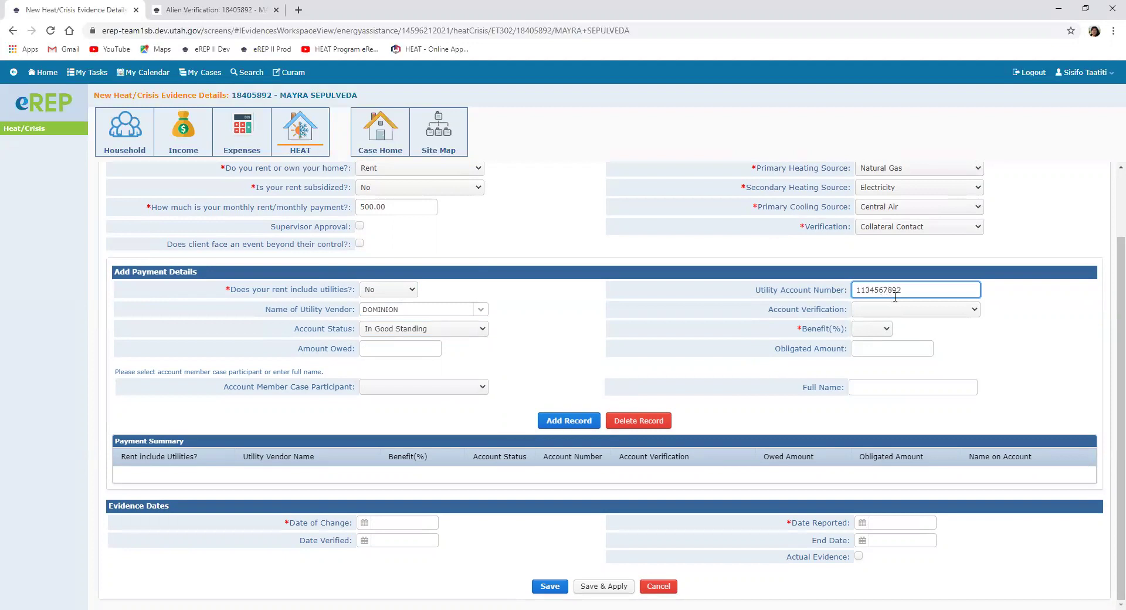
left_click(886, 311)
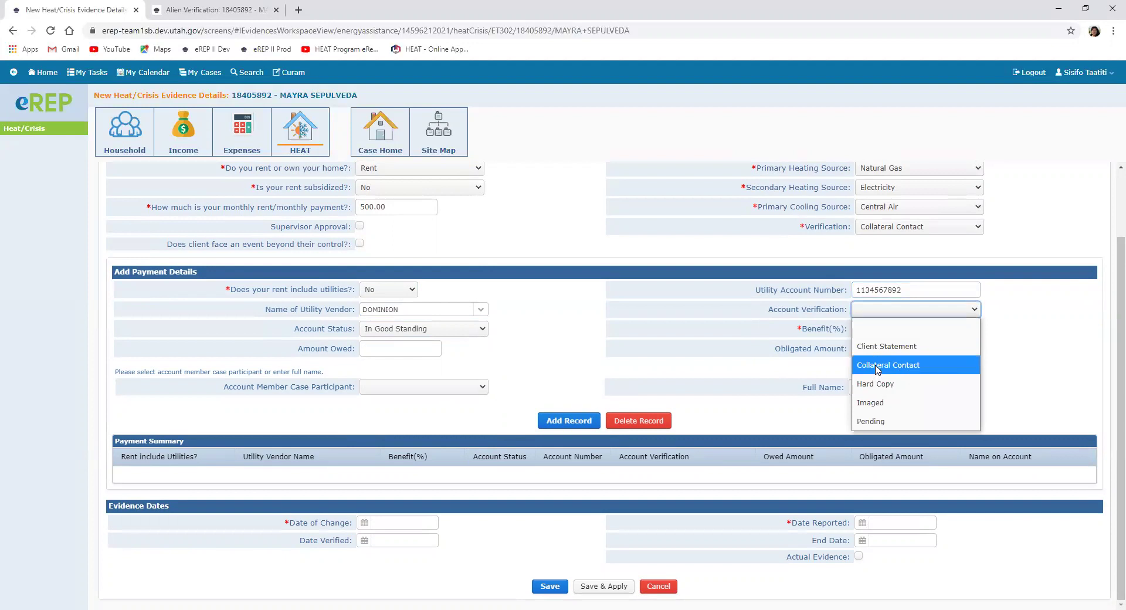
left_click(877, 362)
left_click(867, 331)
left_click(870, 390)
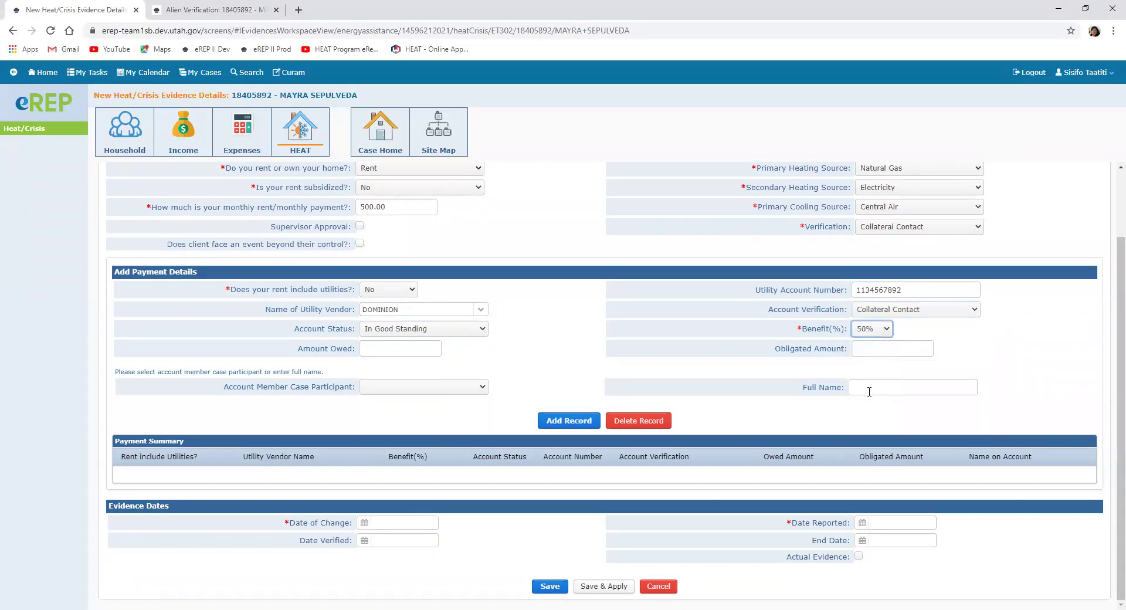
left_click(386, 388)
left_click(384, 421)
left_click(542, 421)
Step: Change the Dominion payment record's benefit from 50% to 100%
left_click(380, 289)
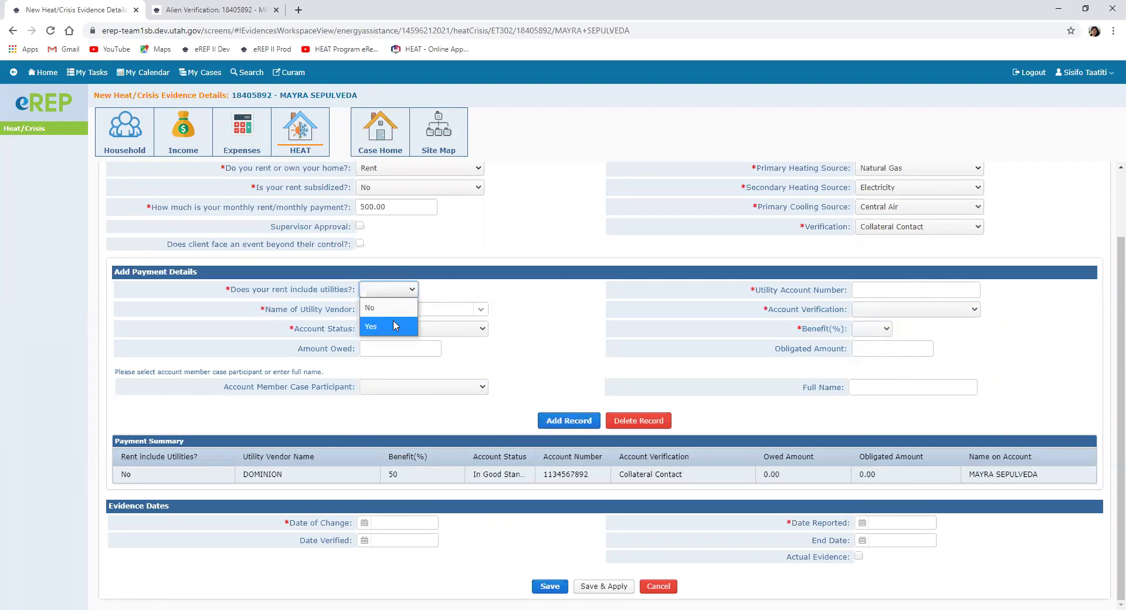
key("Escape")
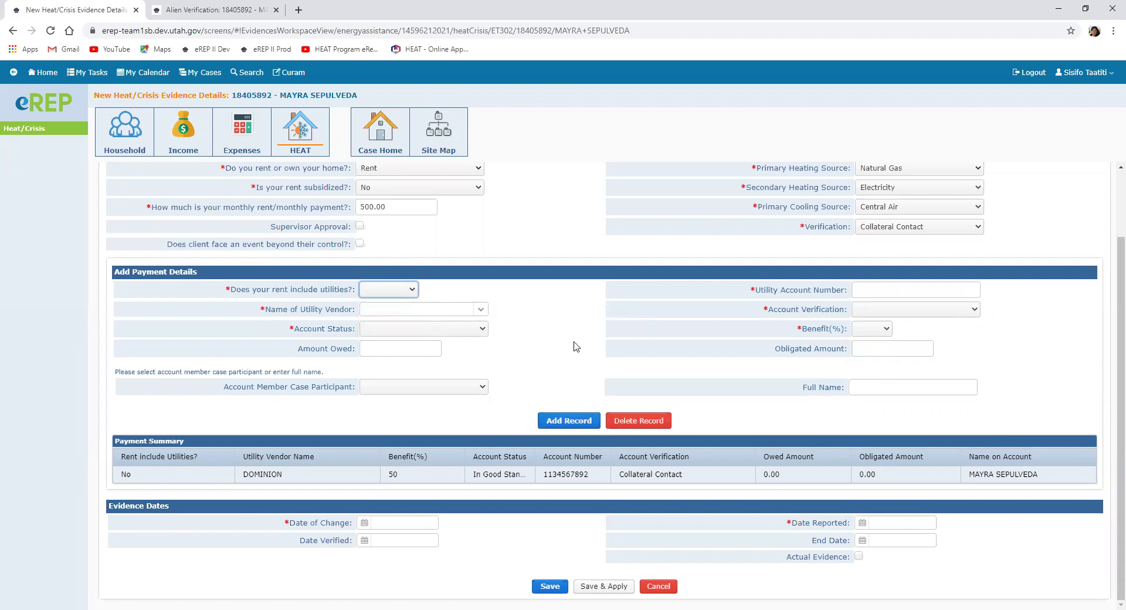
left_click(199, 476)
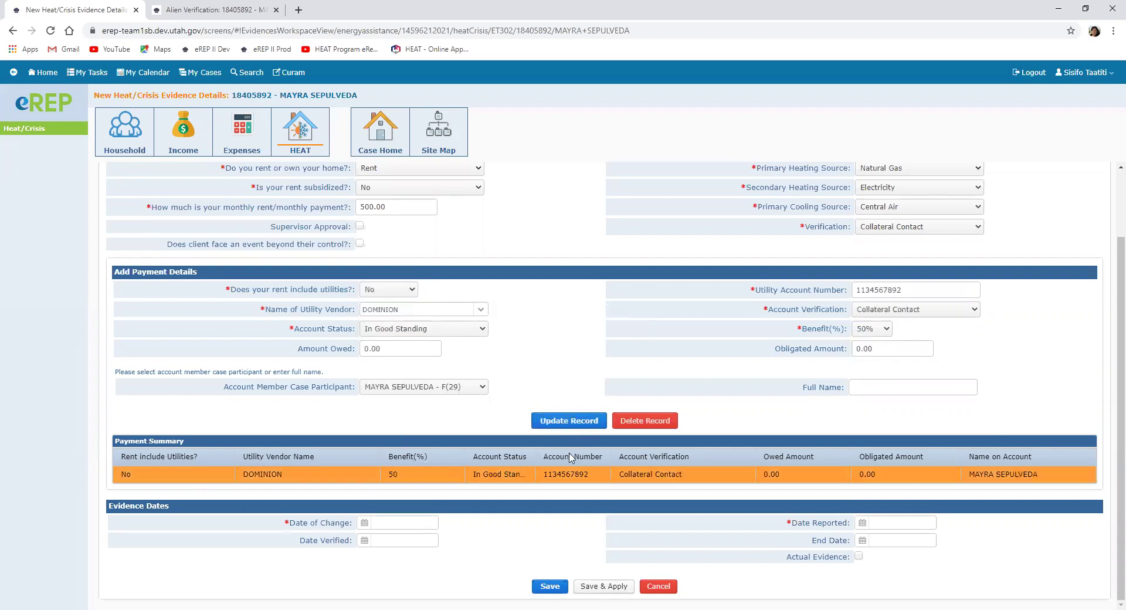
left_click(579, 430)
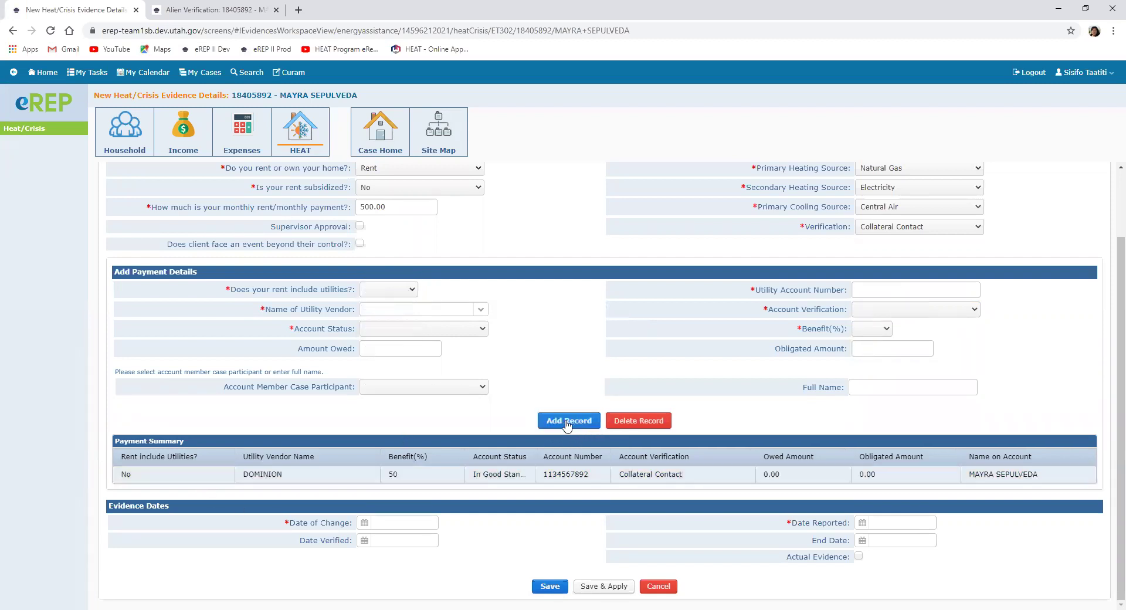
left_click(159, 477)
left_click(887, 330)
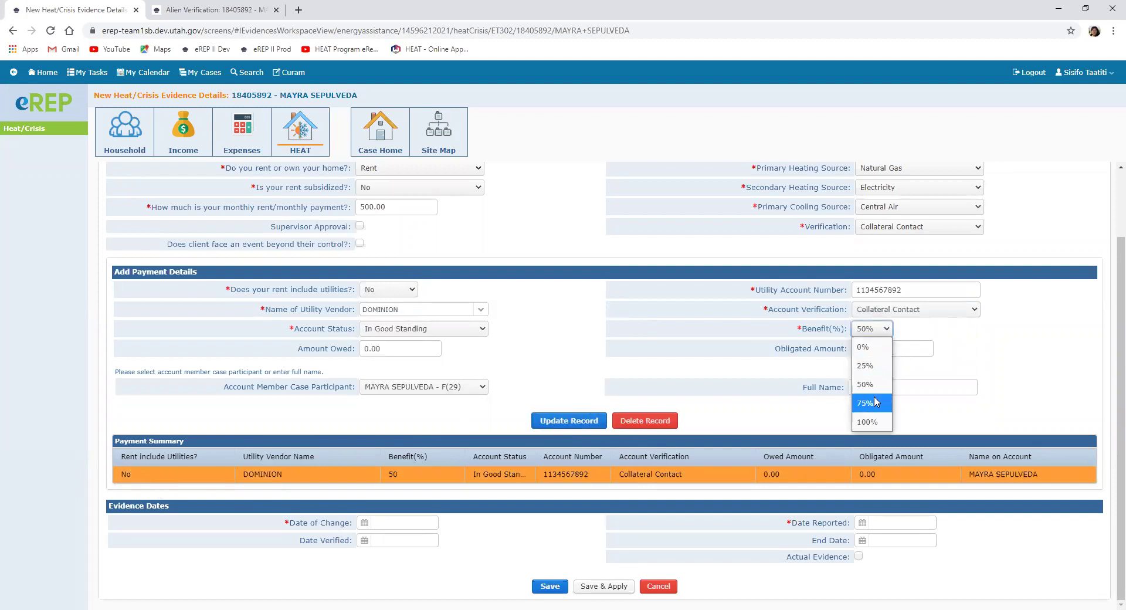
left_click(869, 420)
left_click(580, 421)
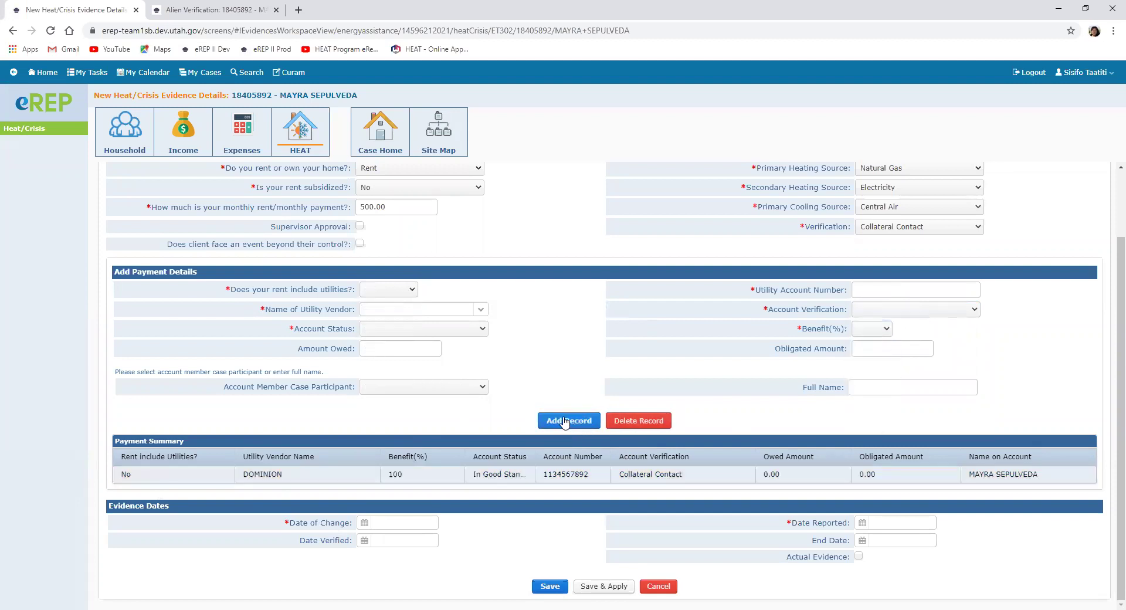
Step: Set the change, reported and verified dates to 09/29/2020 and Save & Apply the Heat/Crisis evidence
left_click(364, 523)
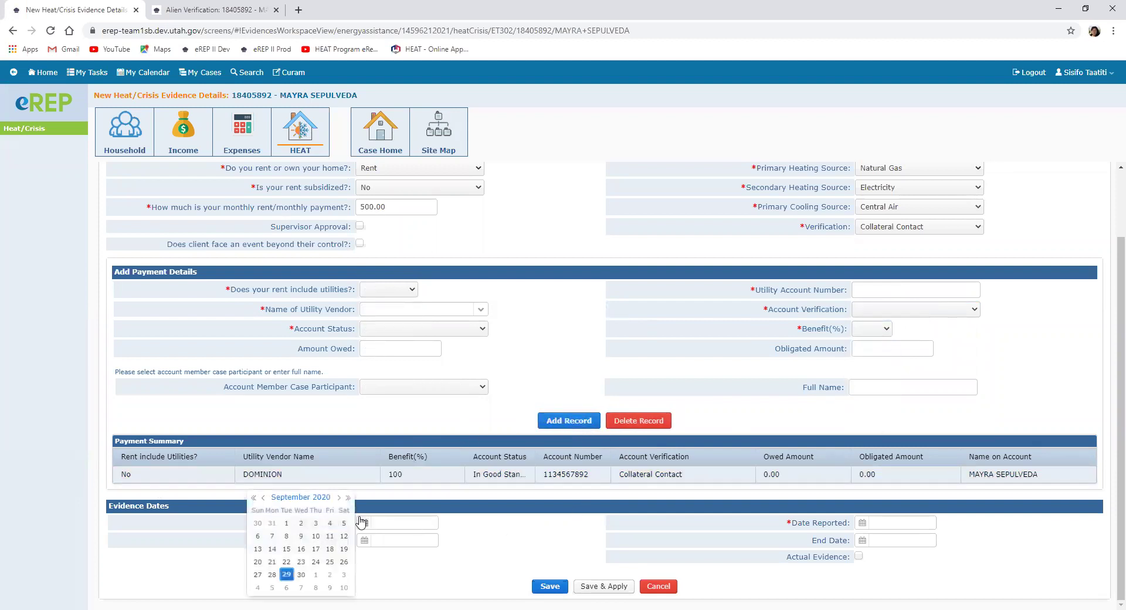
left_click(286, 575)
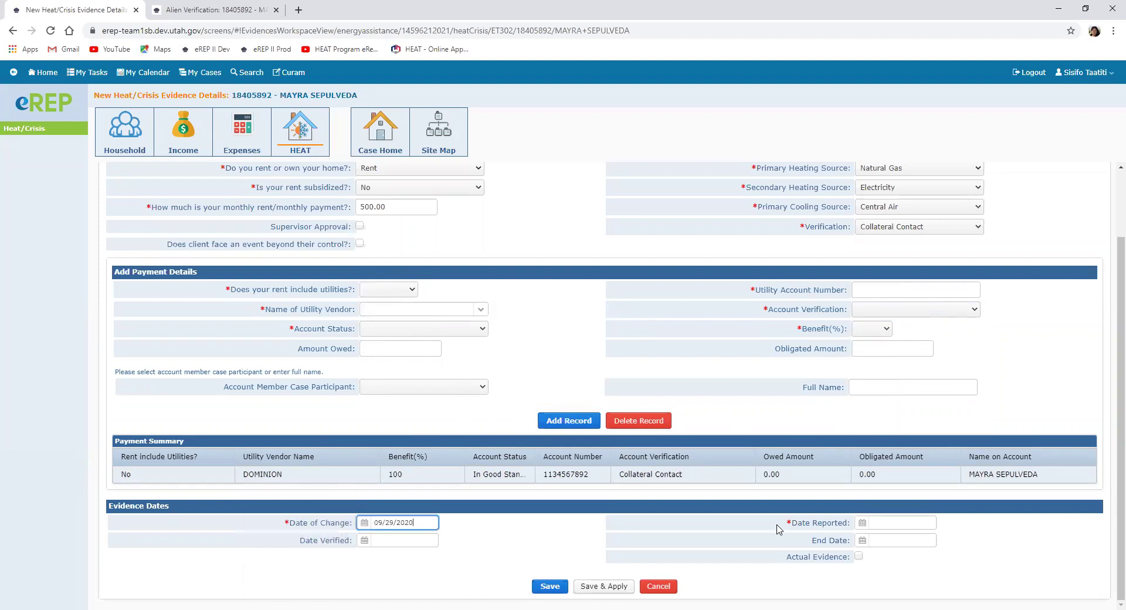
left_click(863, 522)
left_click(785, 575)
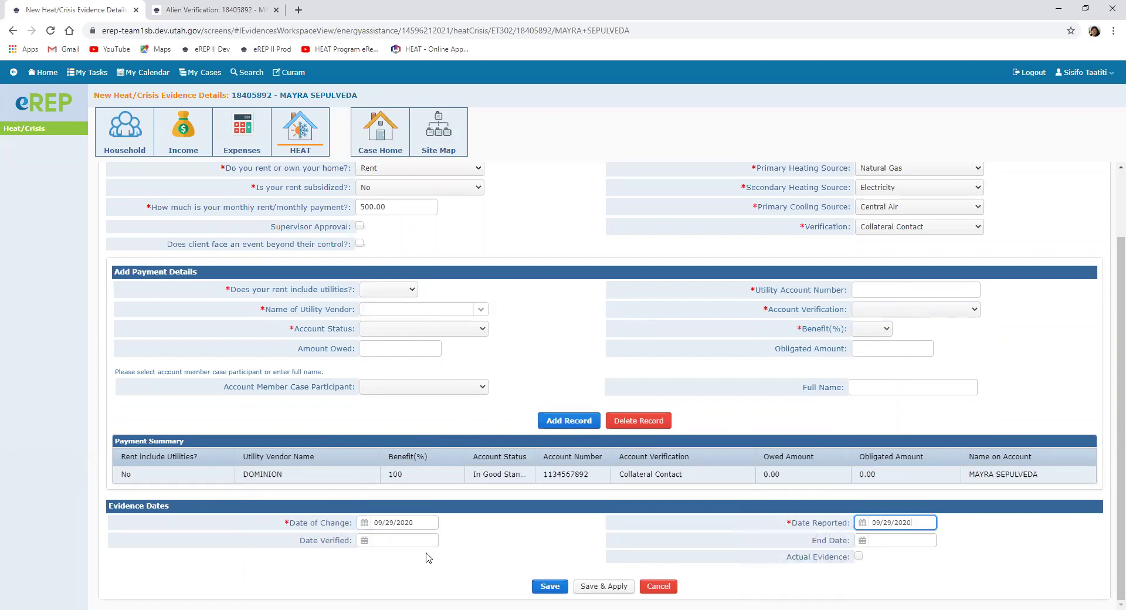
left_click(364, 540)
left_click(285, 575)
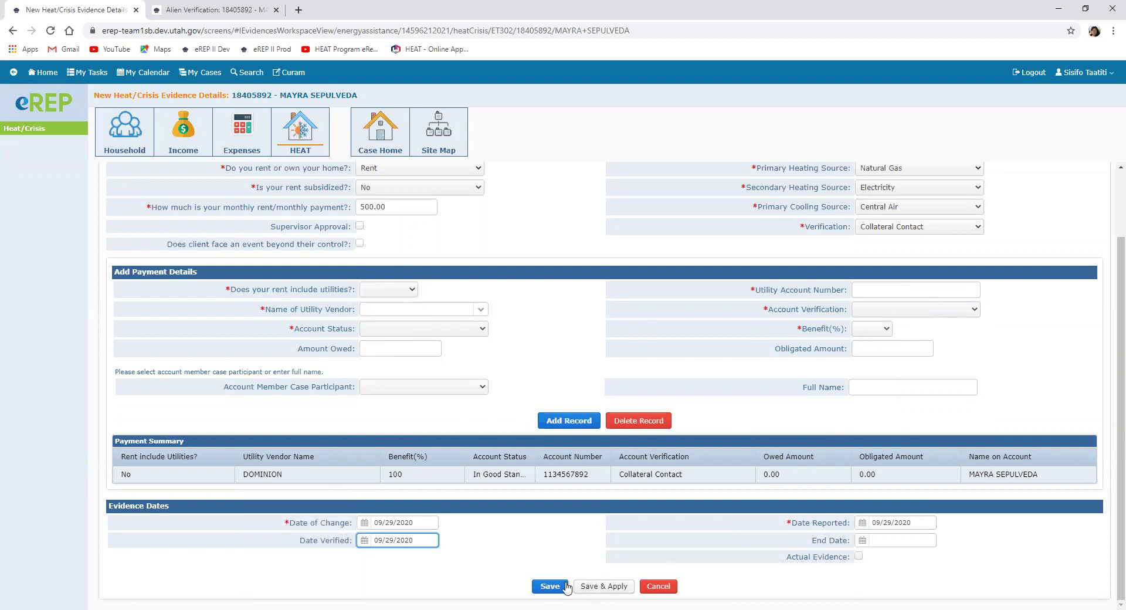
left_click(602, 587)
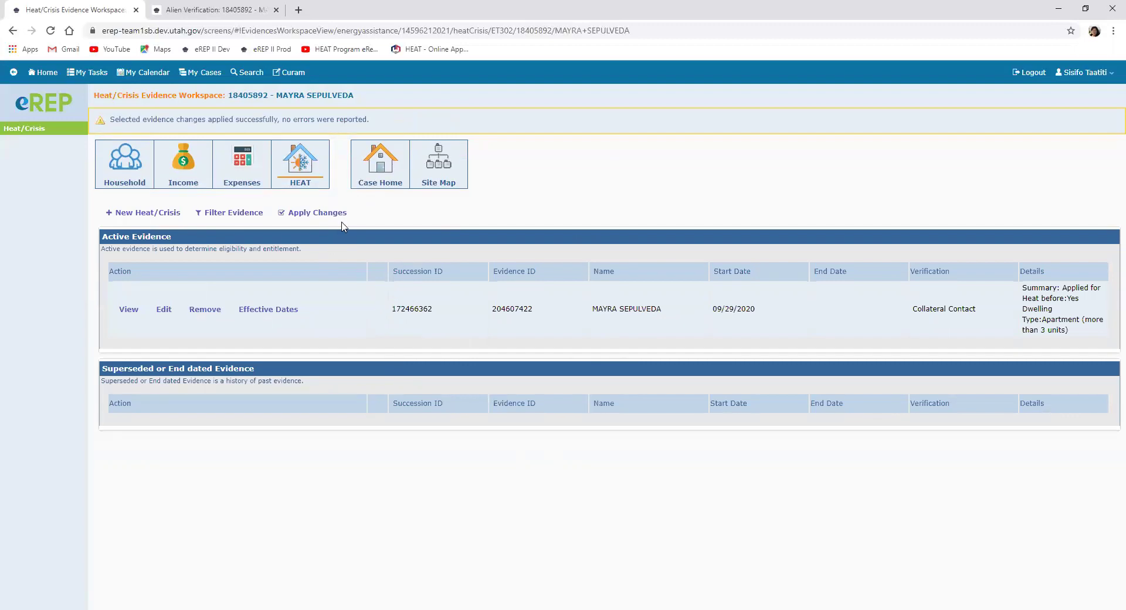
Step: Select all four pending evidence records, apply the changes, and return to Case Home
left_click(326, 214)
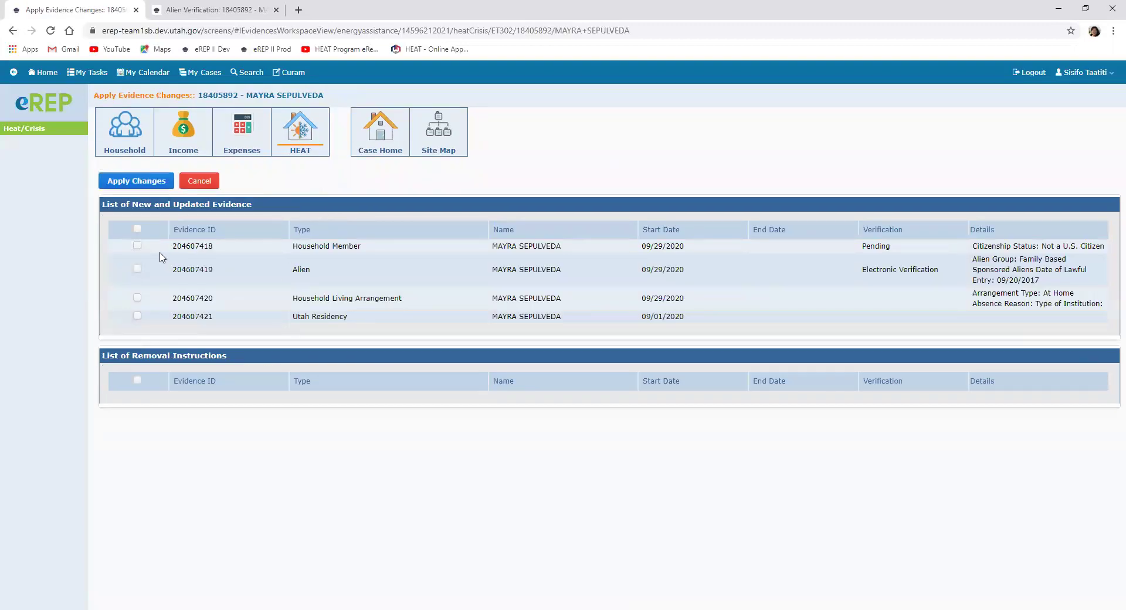
left_click(137, 229)
left_click(147, 181)
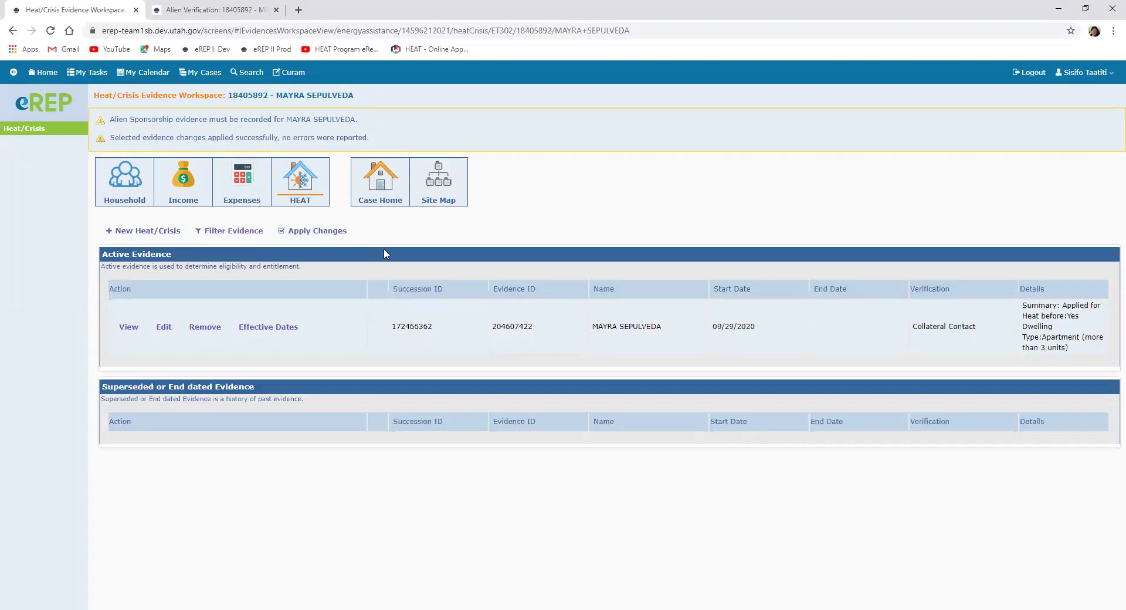
left_click(384, 185)
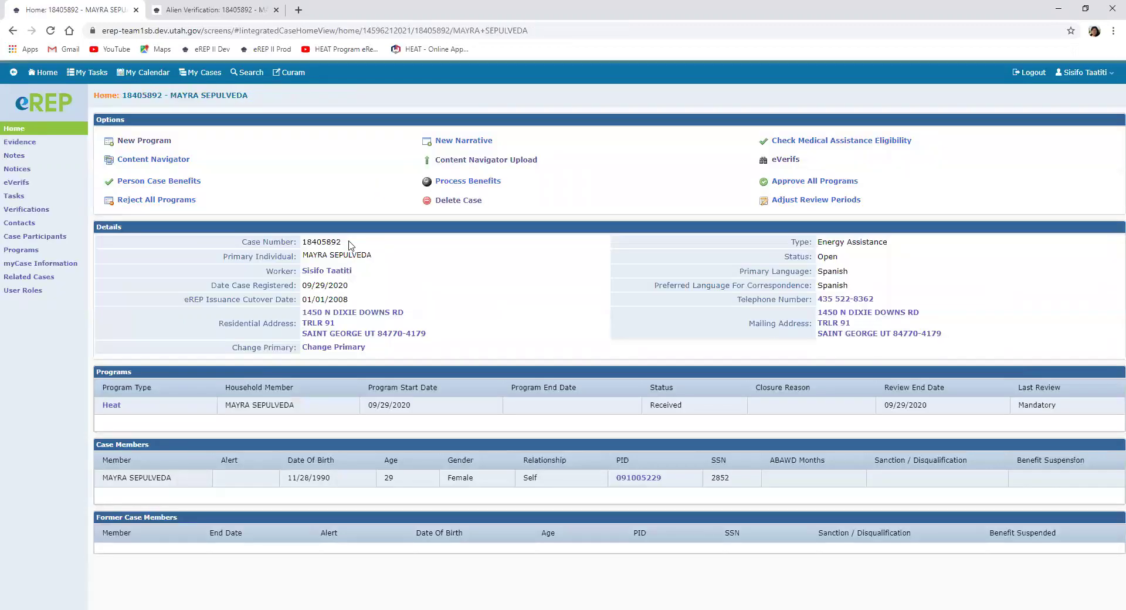
Step: Run Heat eligibility from the program start date and review the 550.00 Dominion decision detail
left_click(111, 405)
left_click(390, 162)
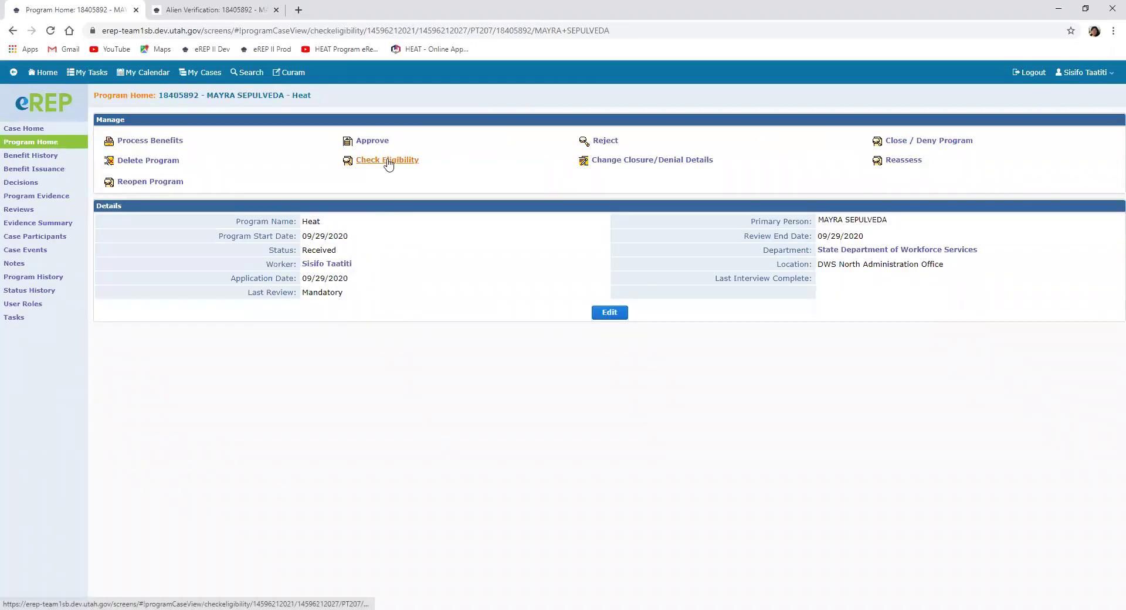
left_click(358, 164)
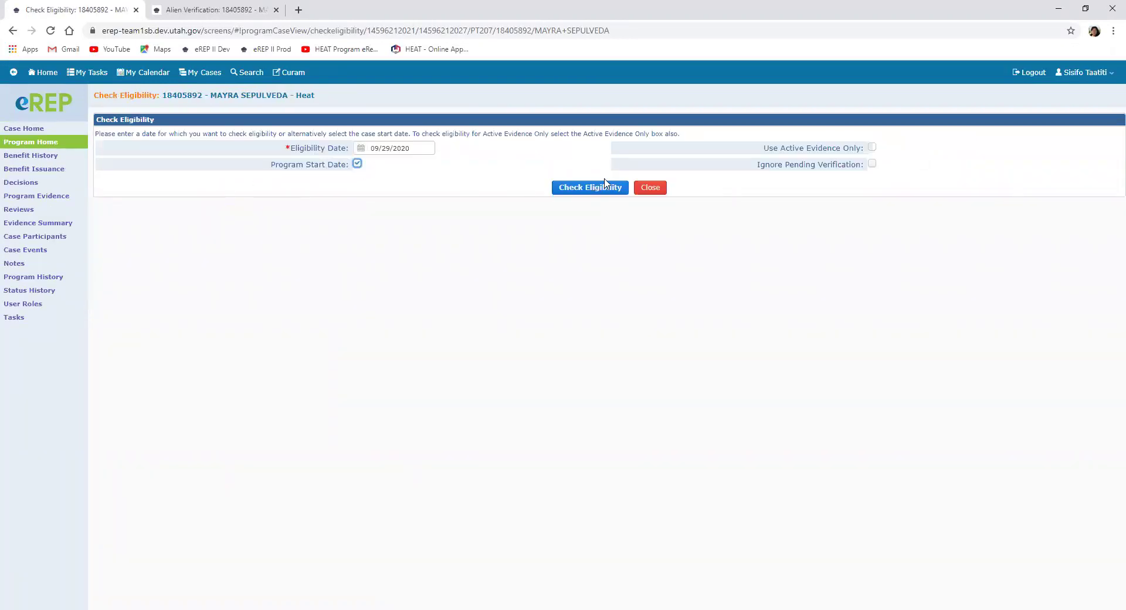
left_click(604, 188)
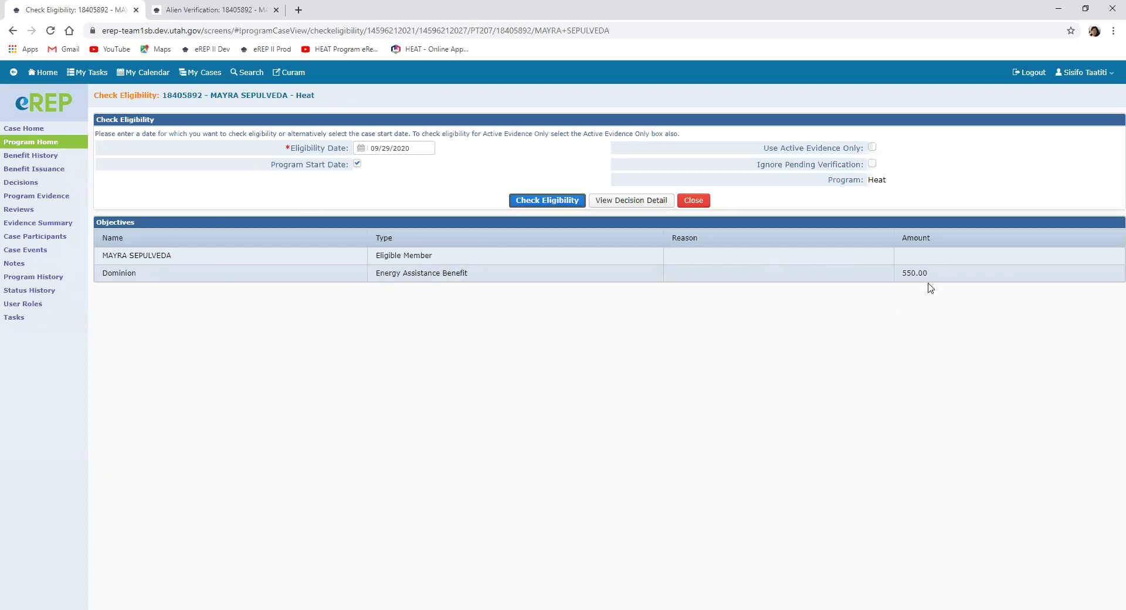
left_click(629, 203)
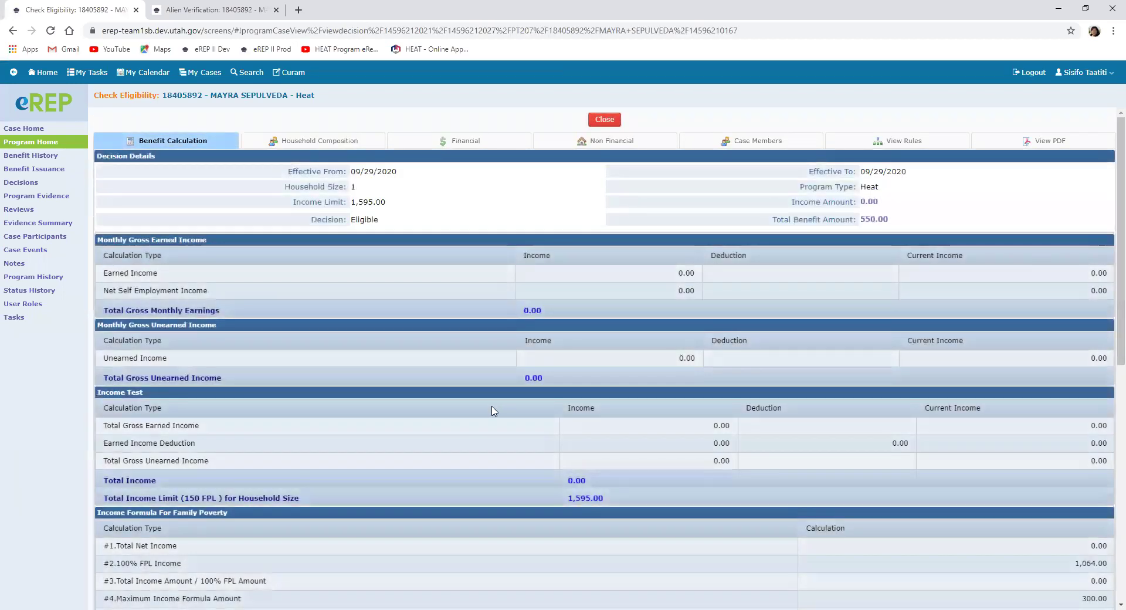
scroll(491, 415, "down", 4)
scroll(493, 415, "up", 4)
left_click(24, 128)
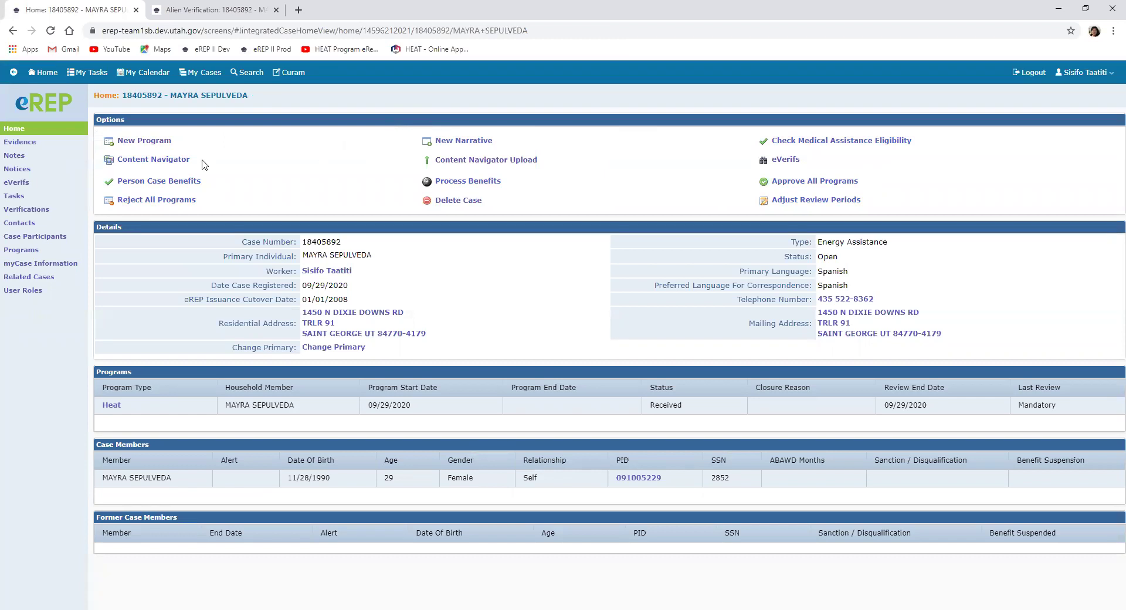
Step: Edit the household member's citizenship verification to Electronic Verification, verified 09/29/2020, and save
left_click(31, 144)
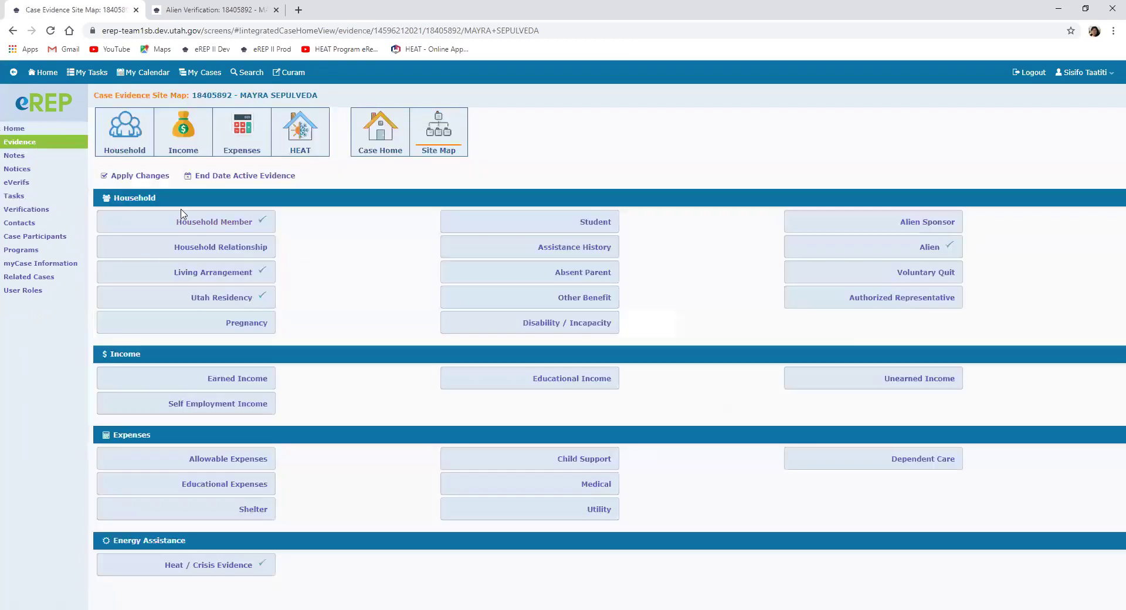
left_click(194, 222)
left_click(164, 261)
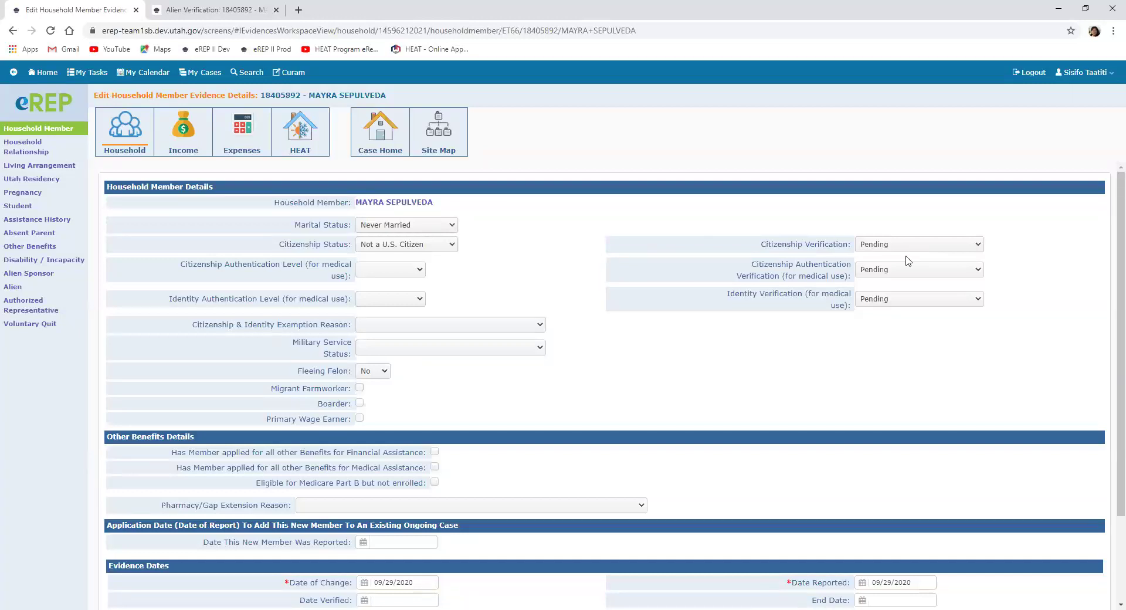
left_click(977, 247)
left_click(886, 299)
scroll(502, 475, "down", 2)
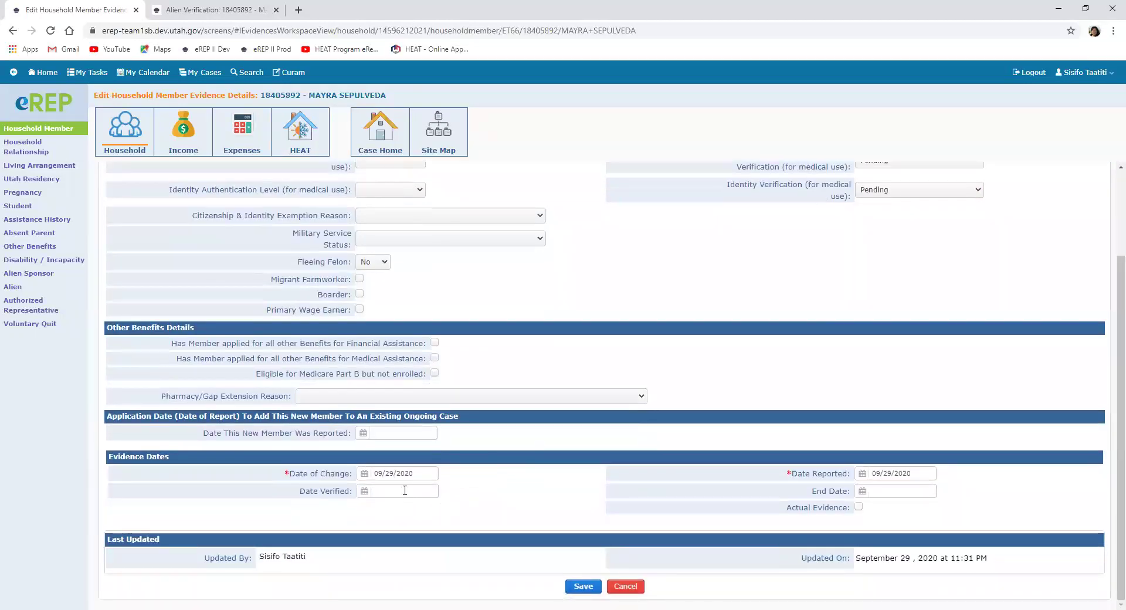
scroll(715, 321, "up", 2)
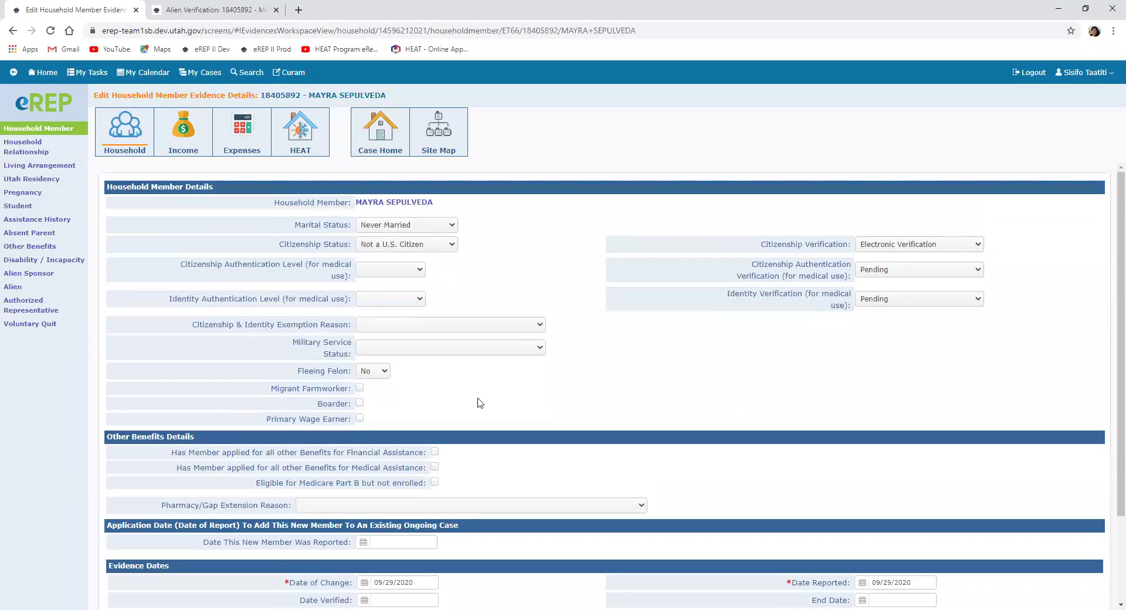
scroll(464, 417, "down", 2)
left_click(363, 492)
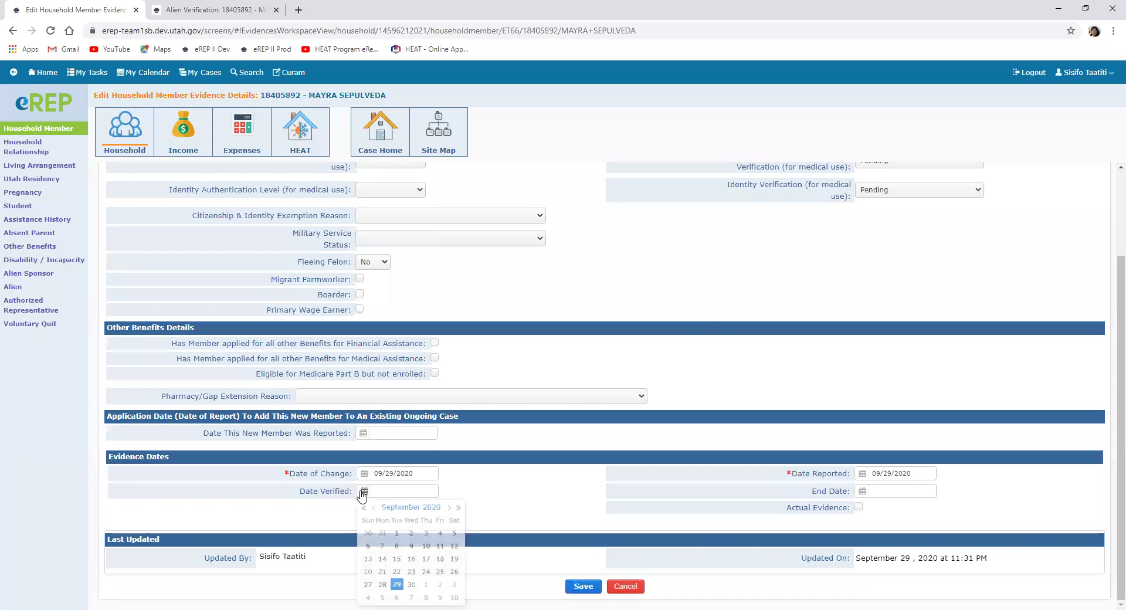
left_click(402, 591)
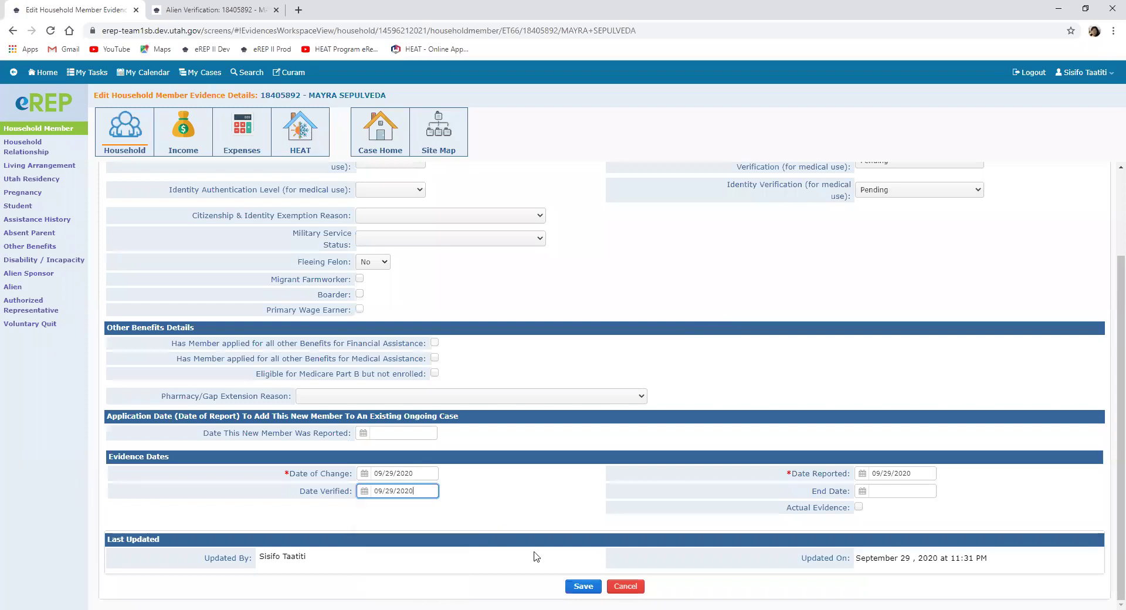
left_click(583, 586)
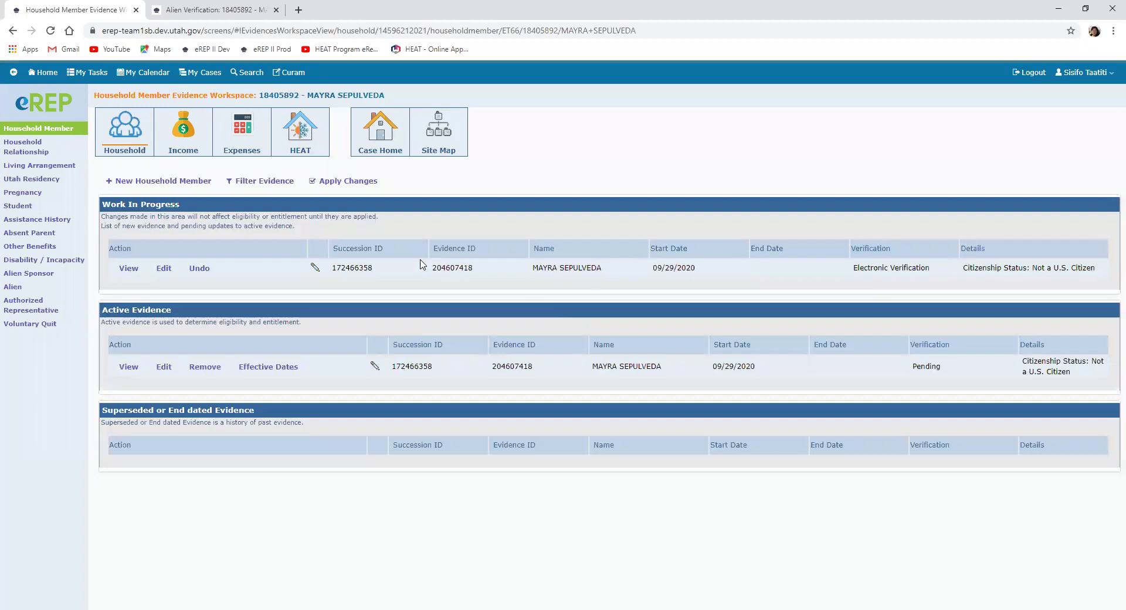
Step: Apply the updated household member evidence and return to Case Home
left_click(348, 183)
left_click(137, 229)
left_click(141, 184)
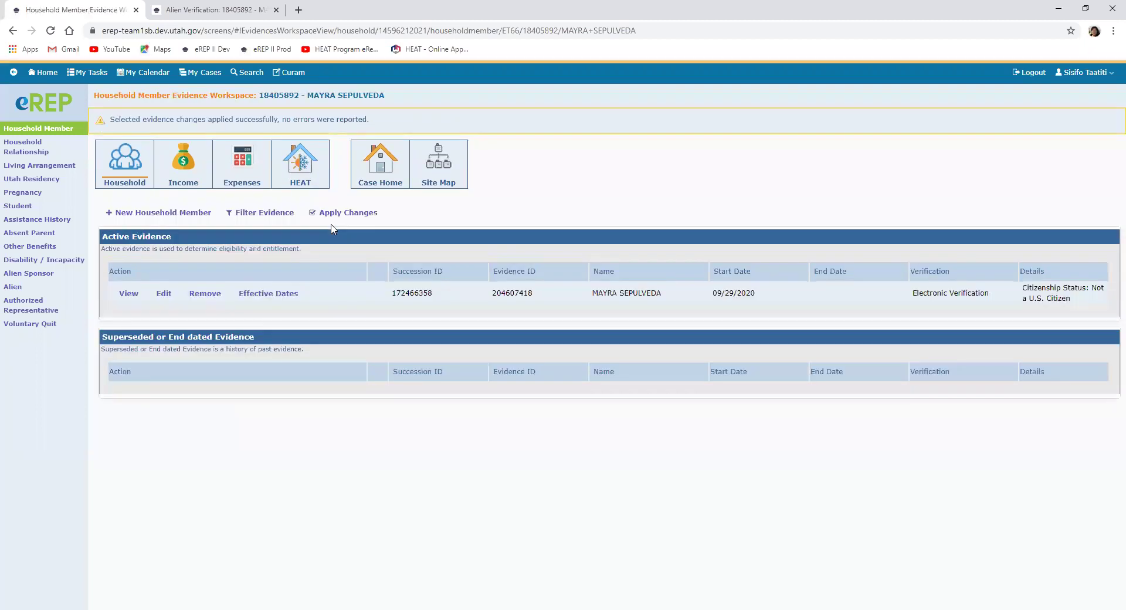
left_click(380, 162)
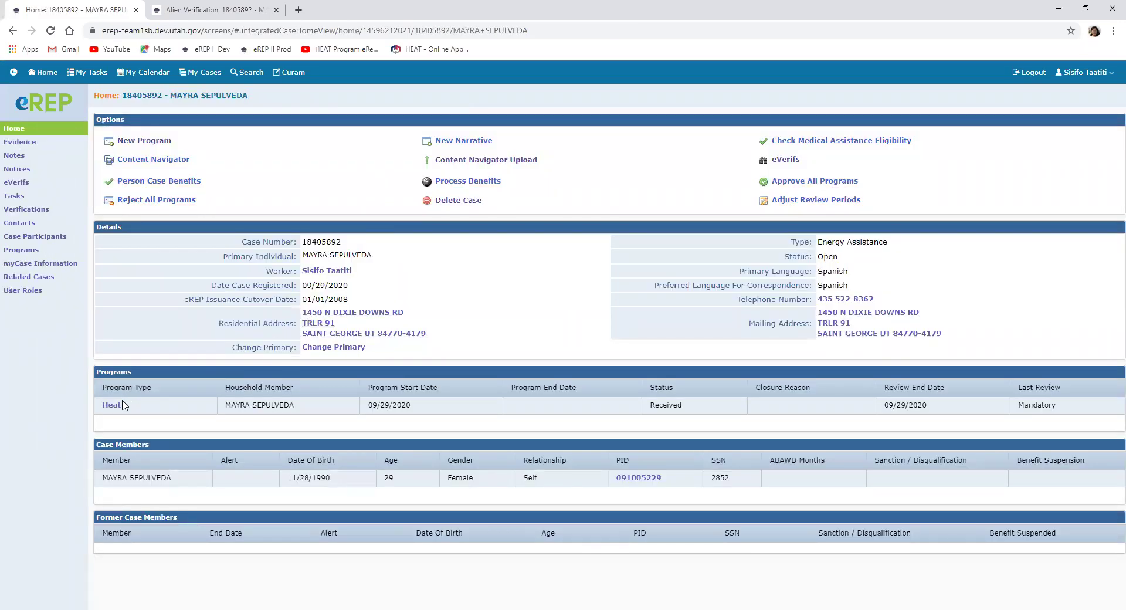
Step: Process benefits for the Heat program and accept the 550.00 Dominion benefit
left_click(112, 406)
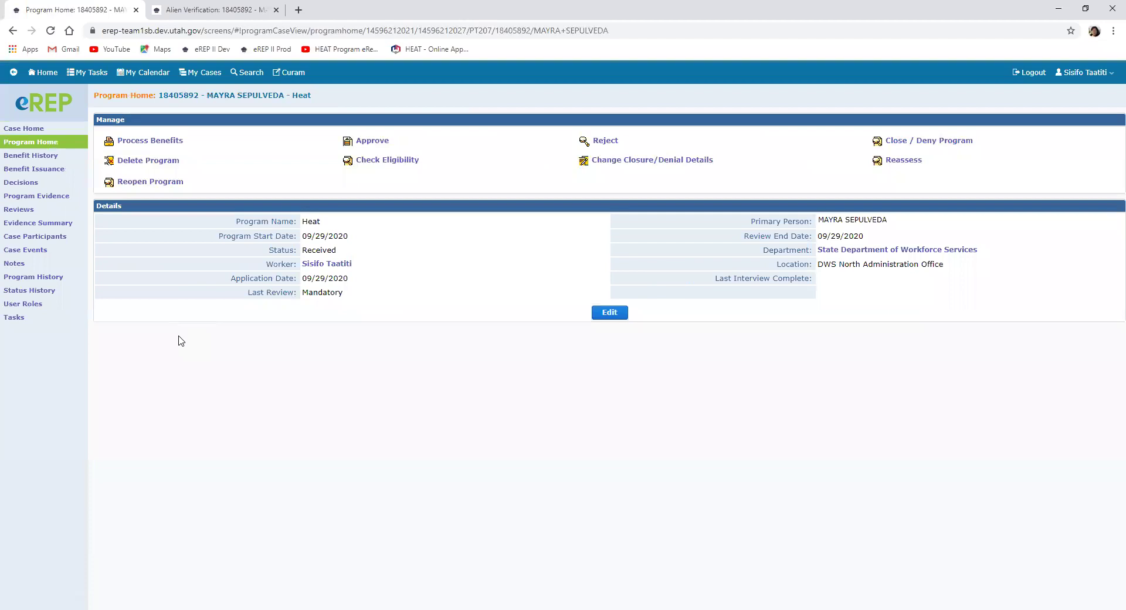
left_click(142, 146)
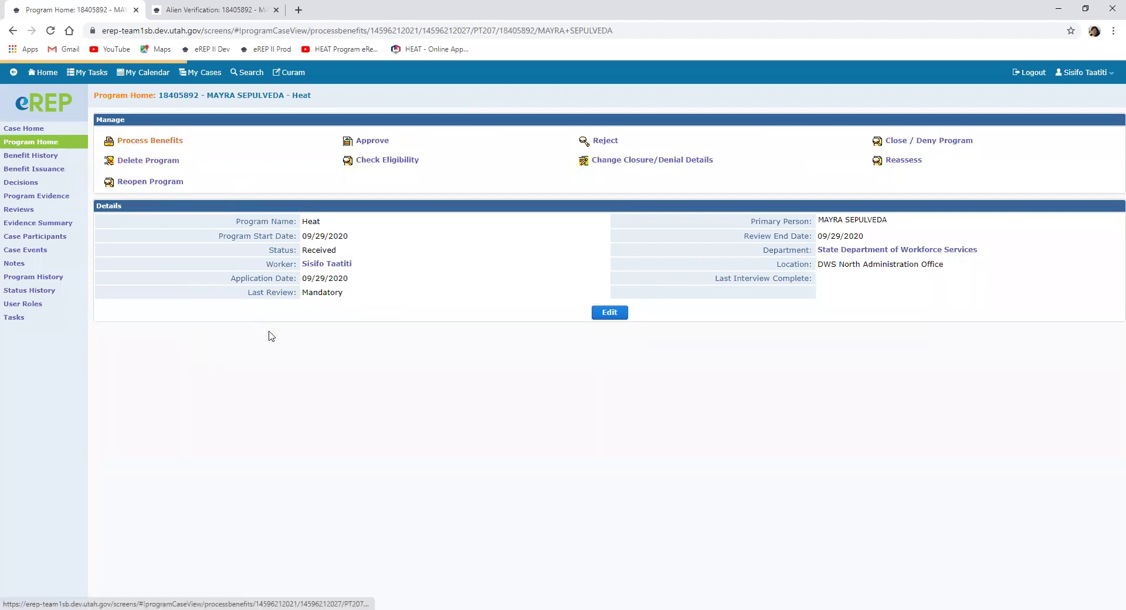
left_click(109, 155)
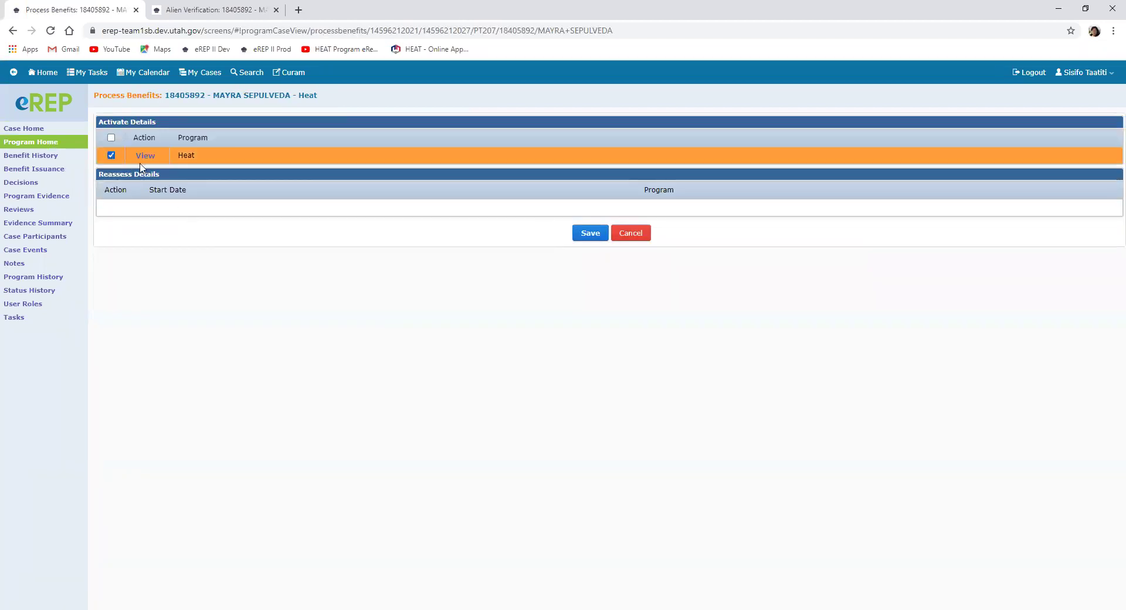
left_click(589, 233)
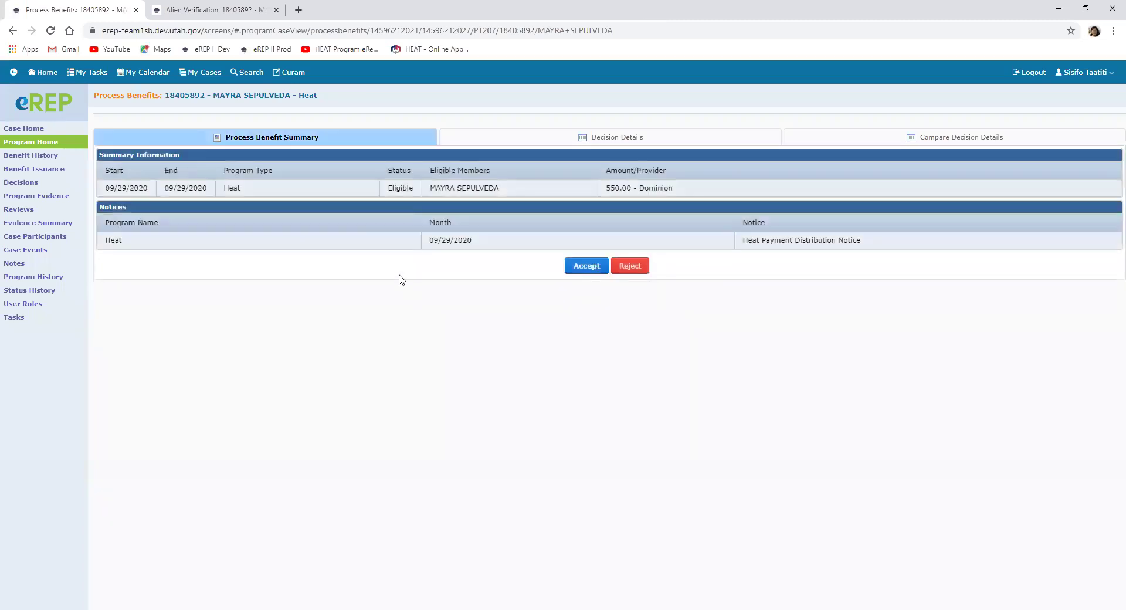
left_click(586, 267)
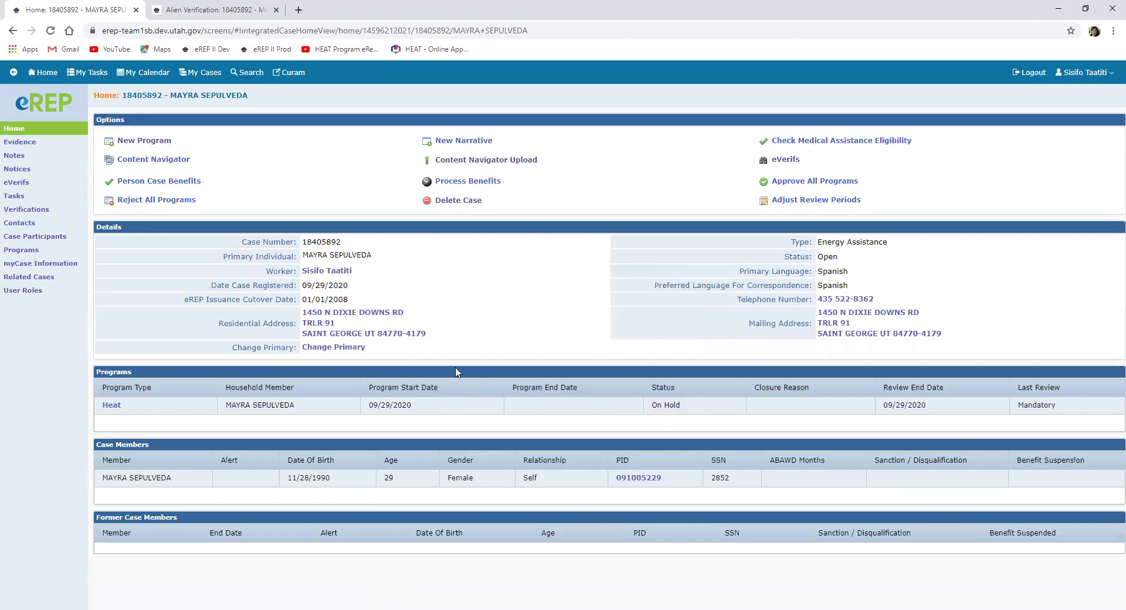
Step: Return to the eREP application home page
left_click(45, 72)
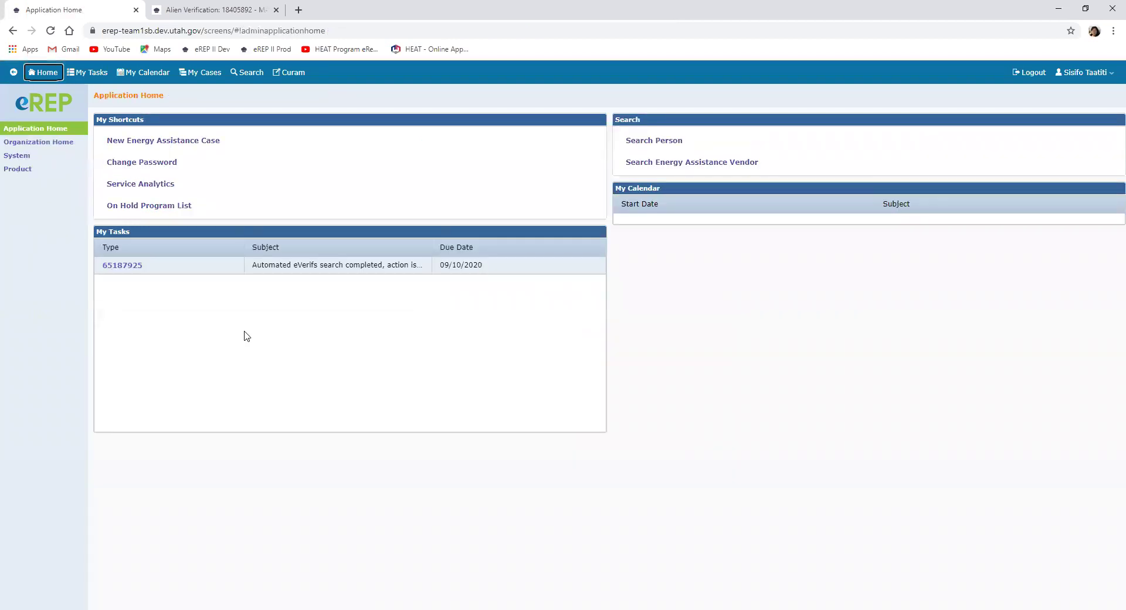